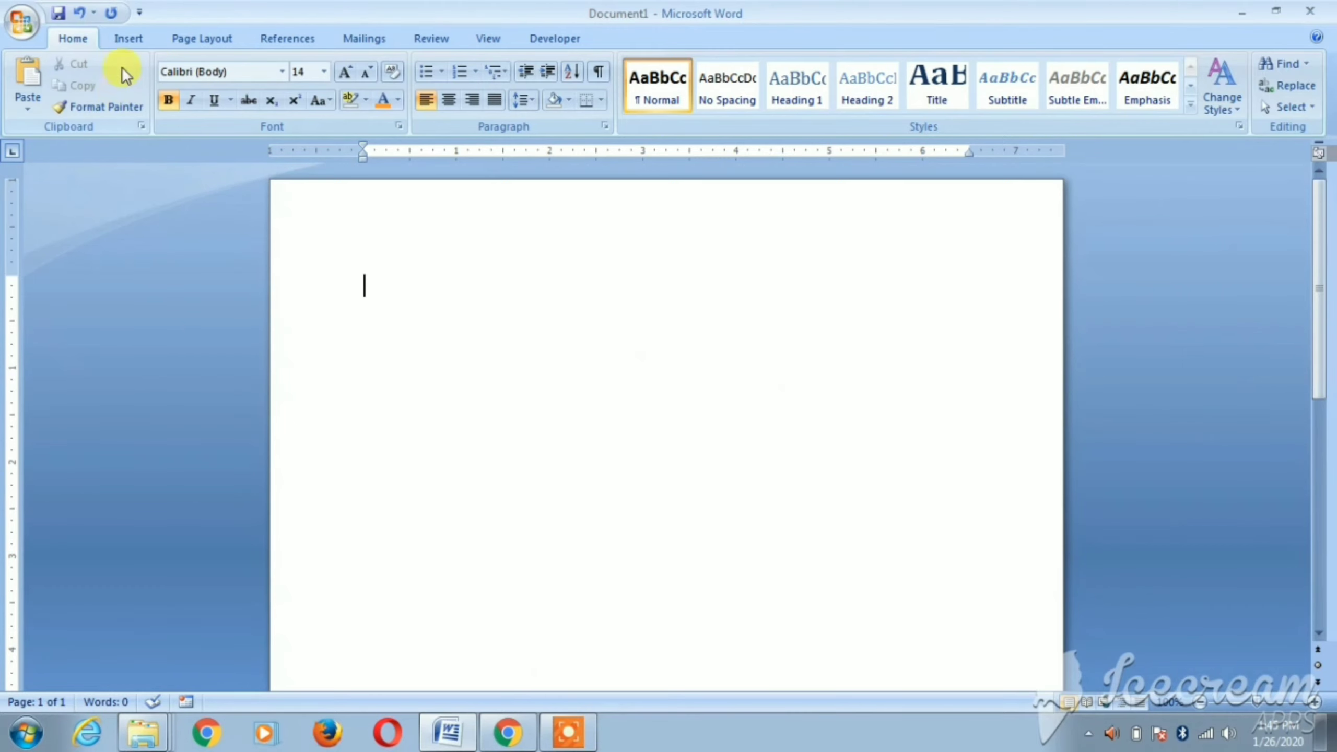
Insert the picture 'download (2)' from Pictures > background images into Document1
left_click(120, 44)
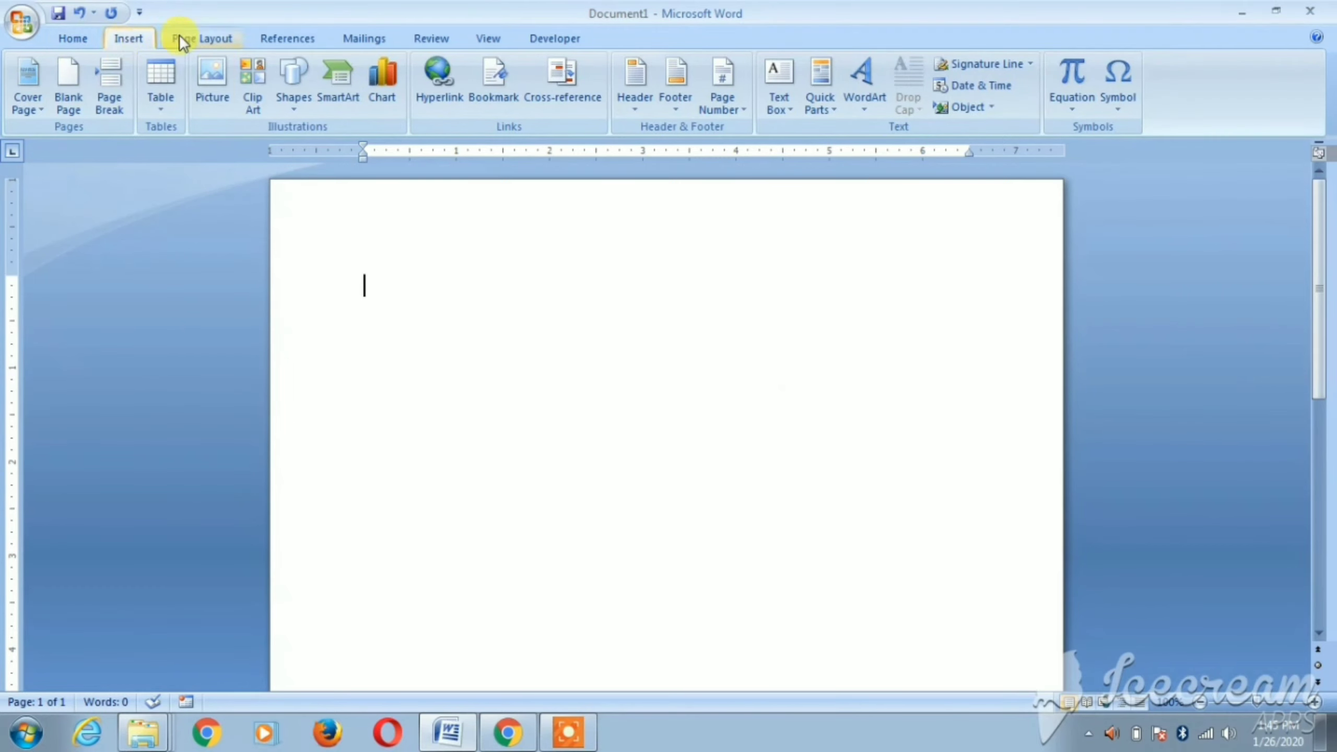
left_click(207, 74)
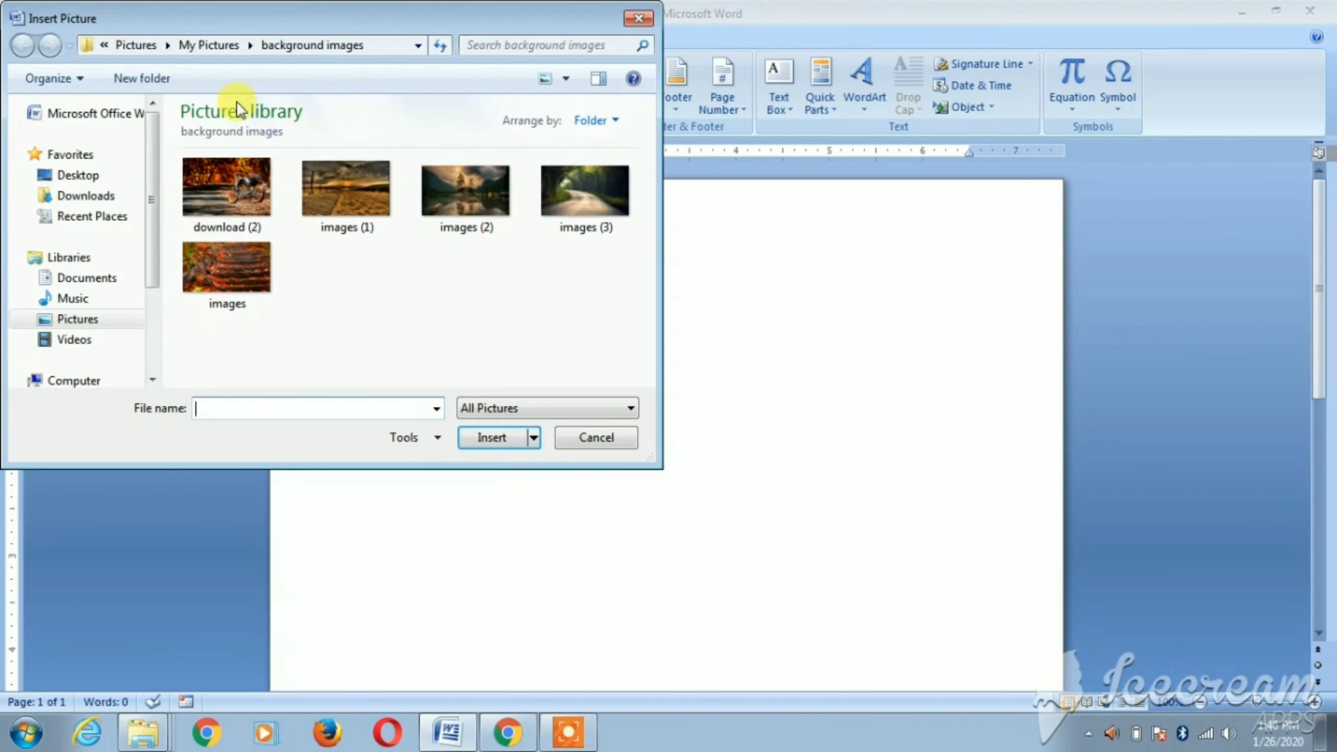
scroll(152, 180, "down", 1)
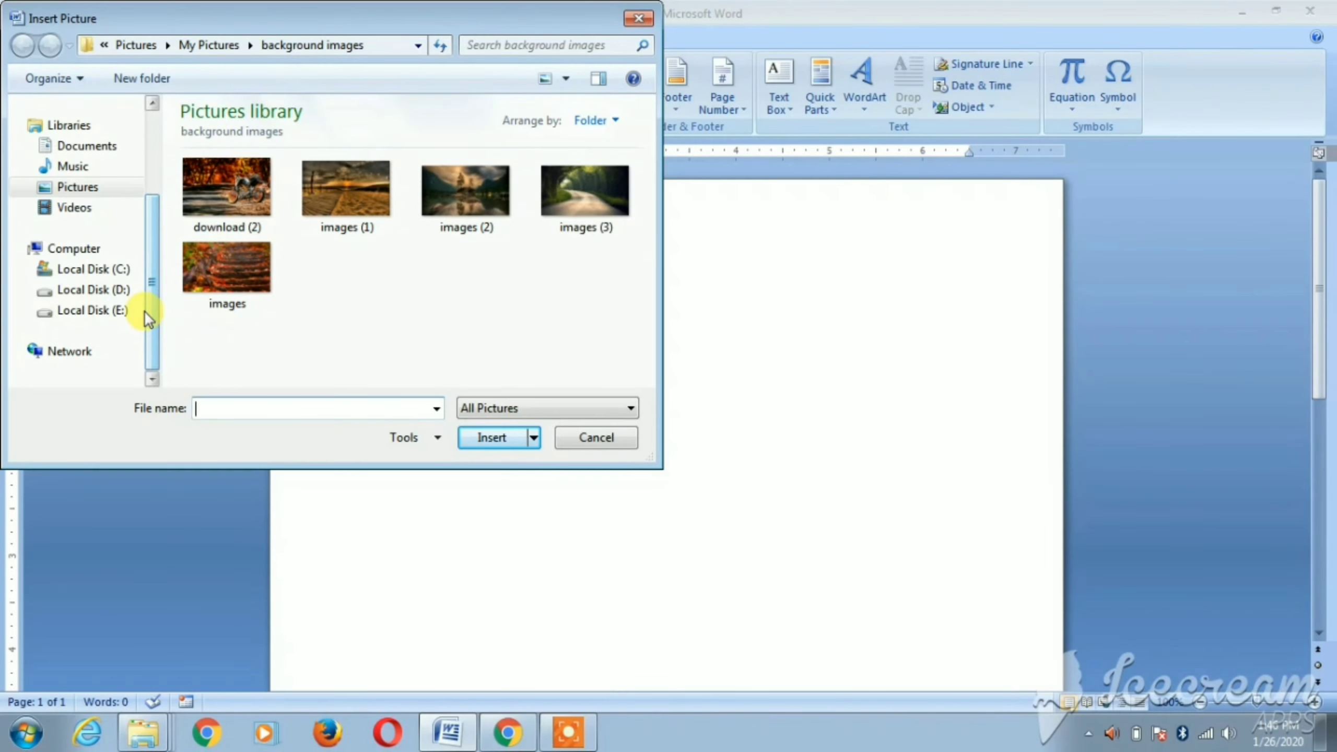
left_click_drag(152, 310, 155, 253)
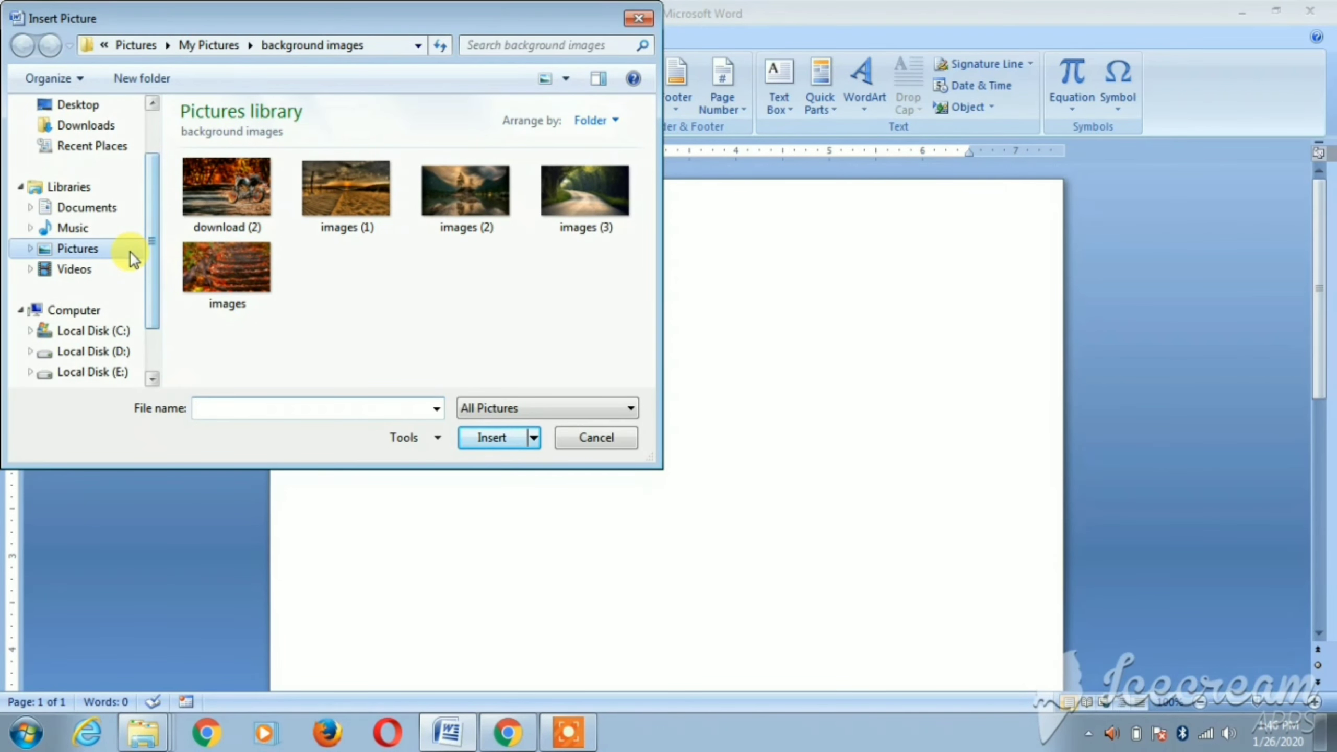
left_click(129, 251)
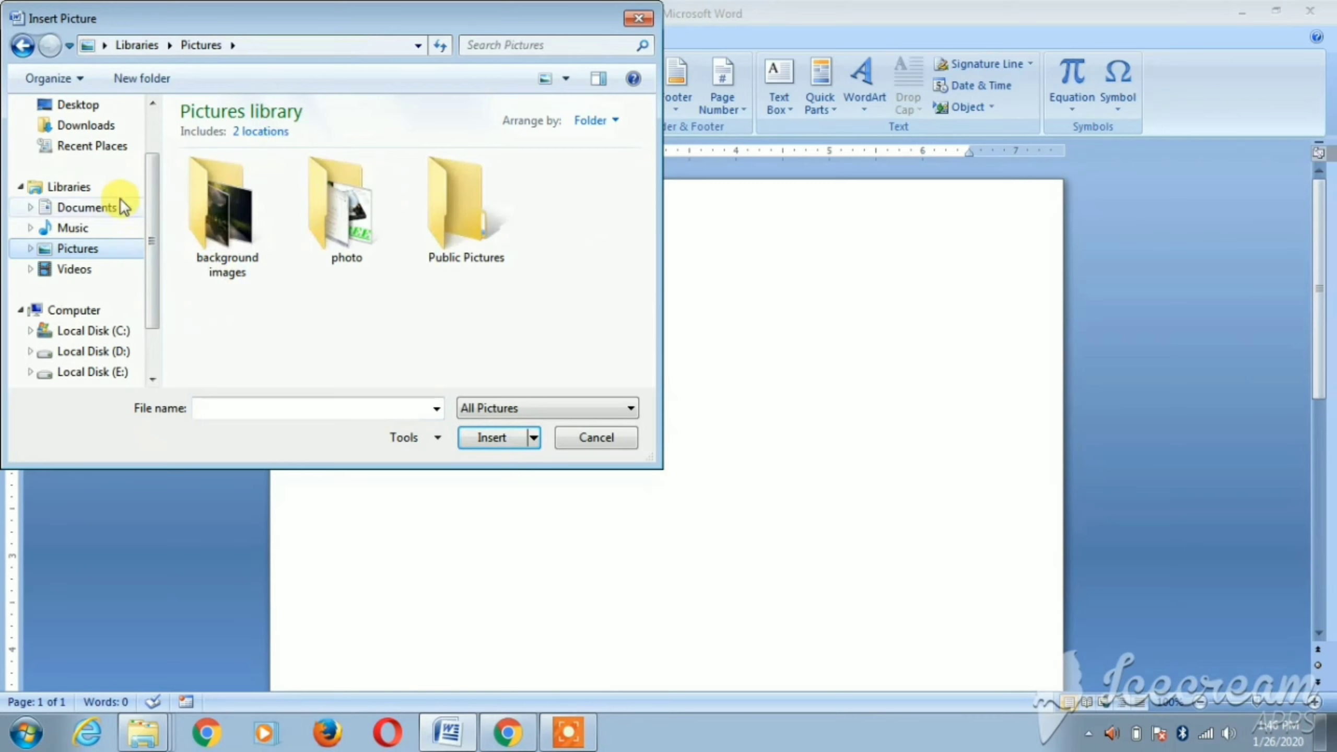
double_click(209, 227)
left_click(219, 177)
left_click(483, 435)
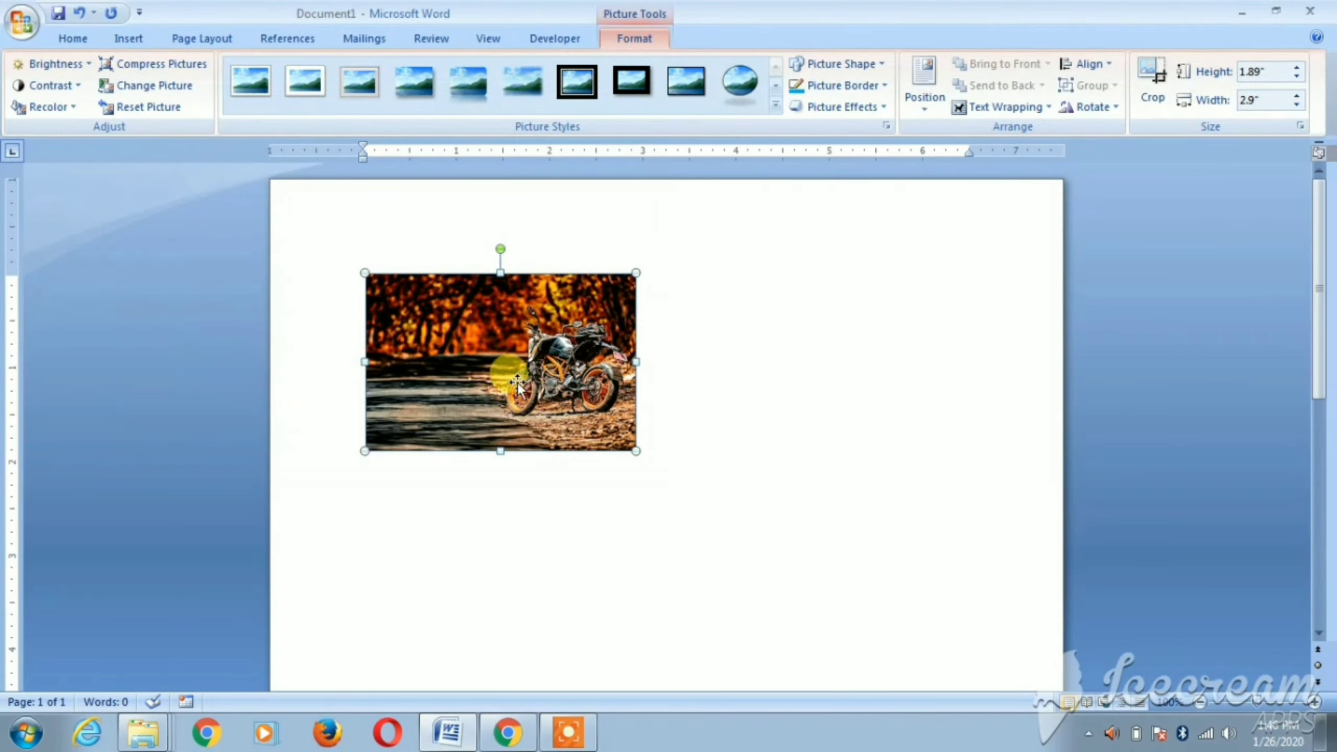
Select the inserted motorcycle photo and show its Position gallery
left_click_drag(505, 388, 504, 389)
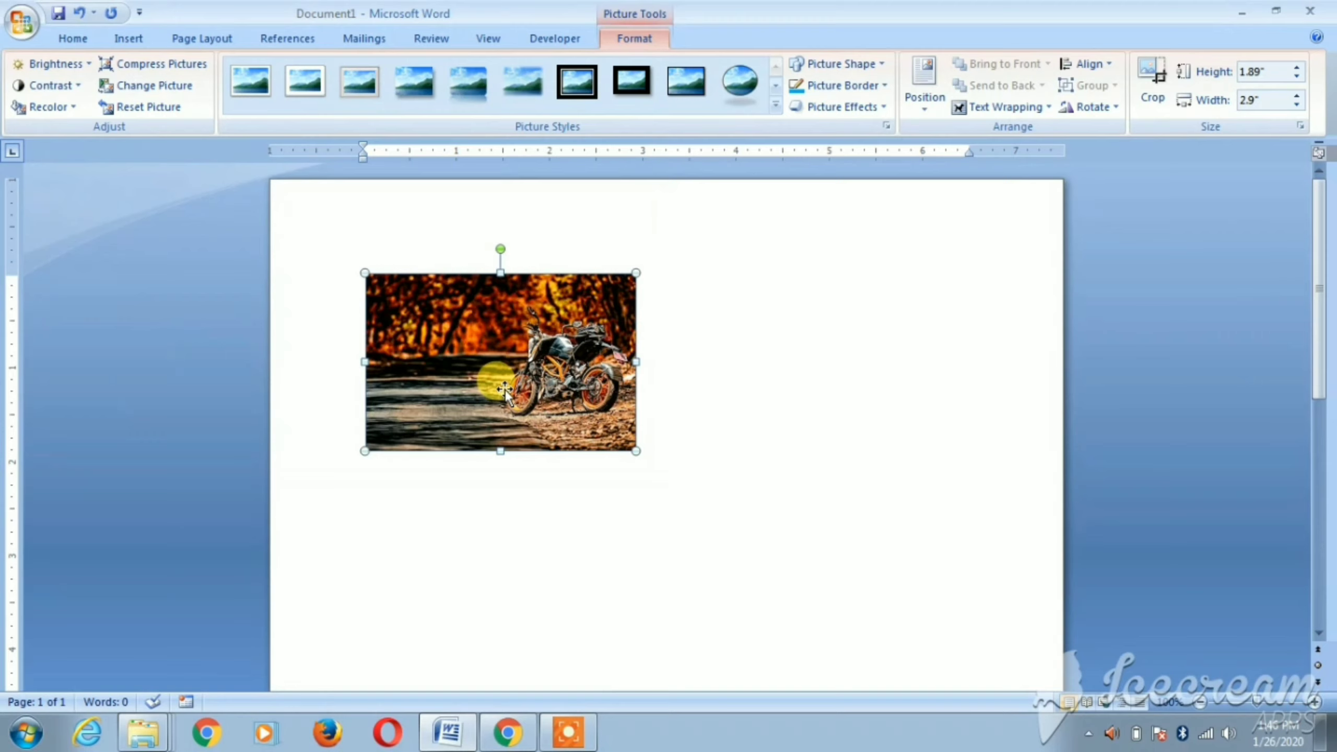
left_click(504, 389)
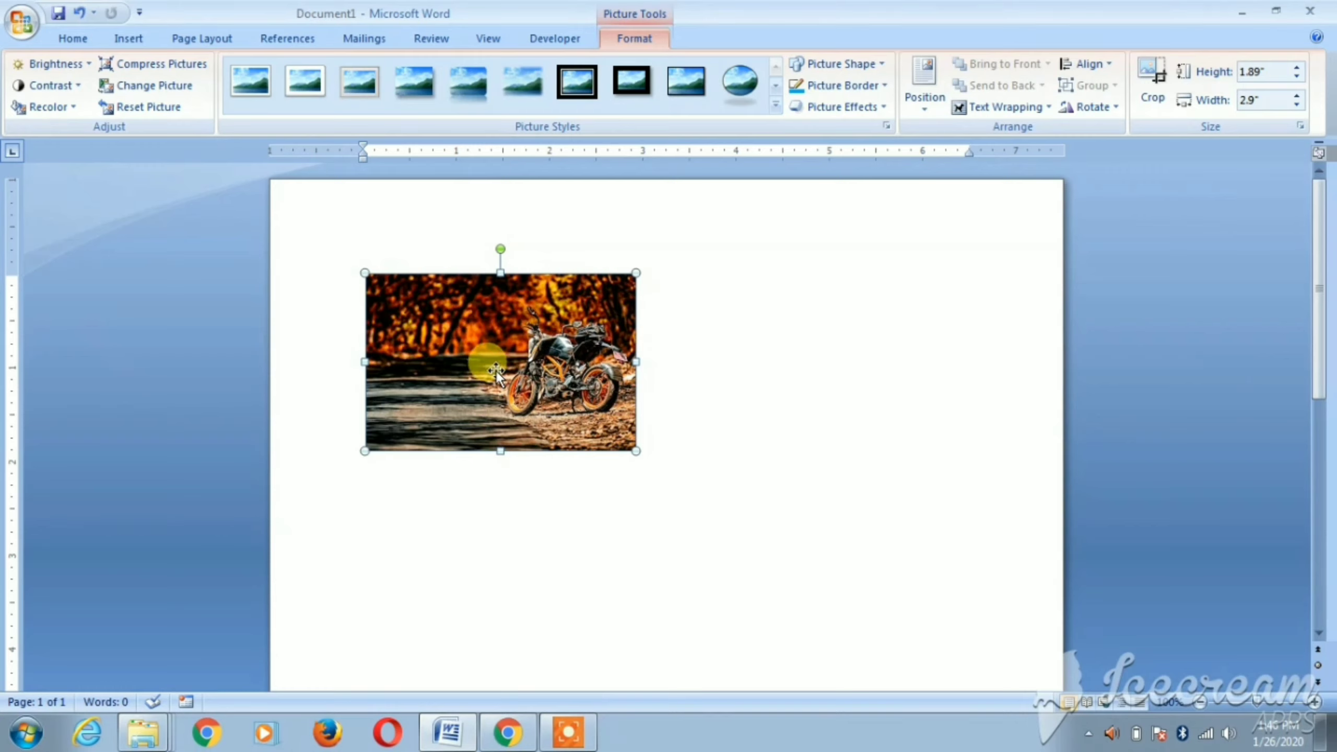
left_click(919, 105)
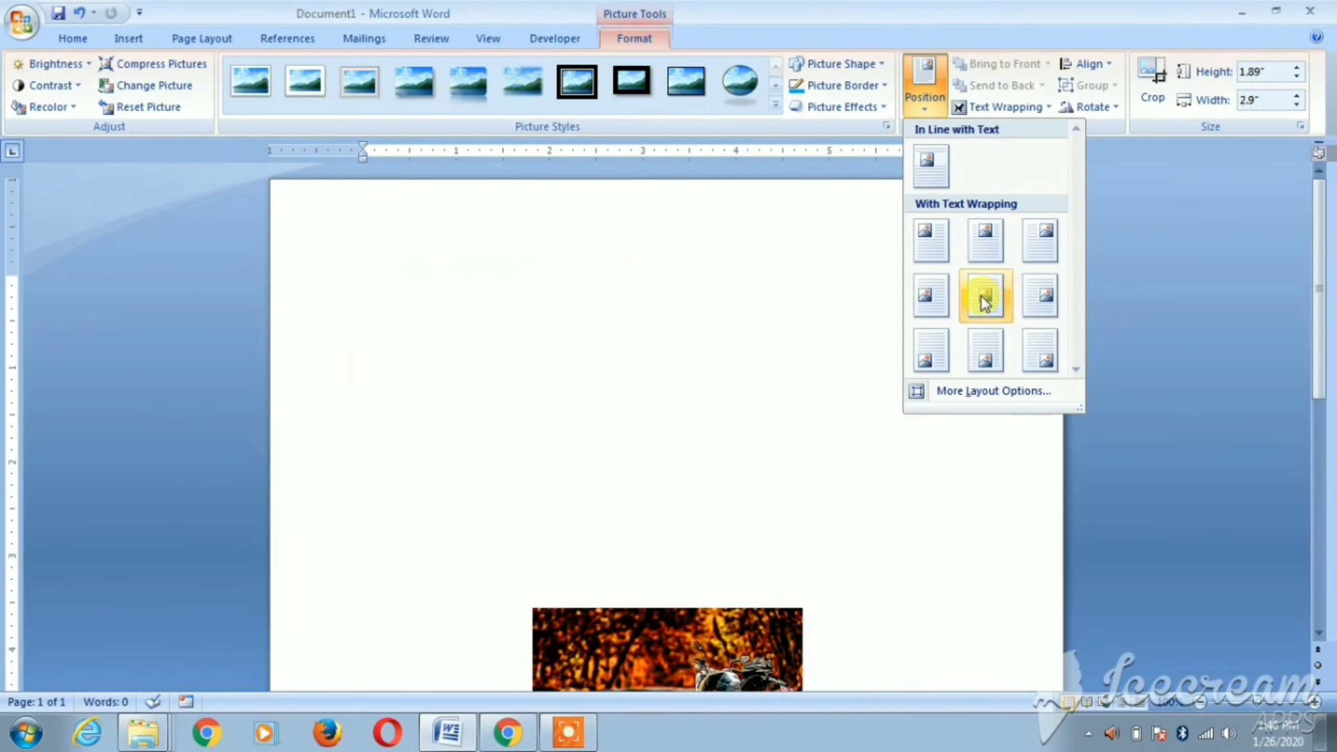
Give the photo a With Text Wrapping position at the page's top right
left_click(944, 247)
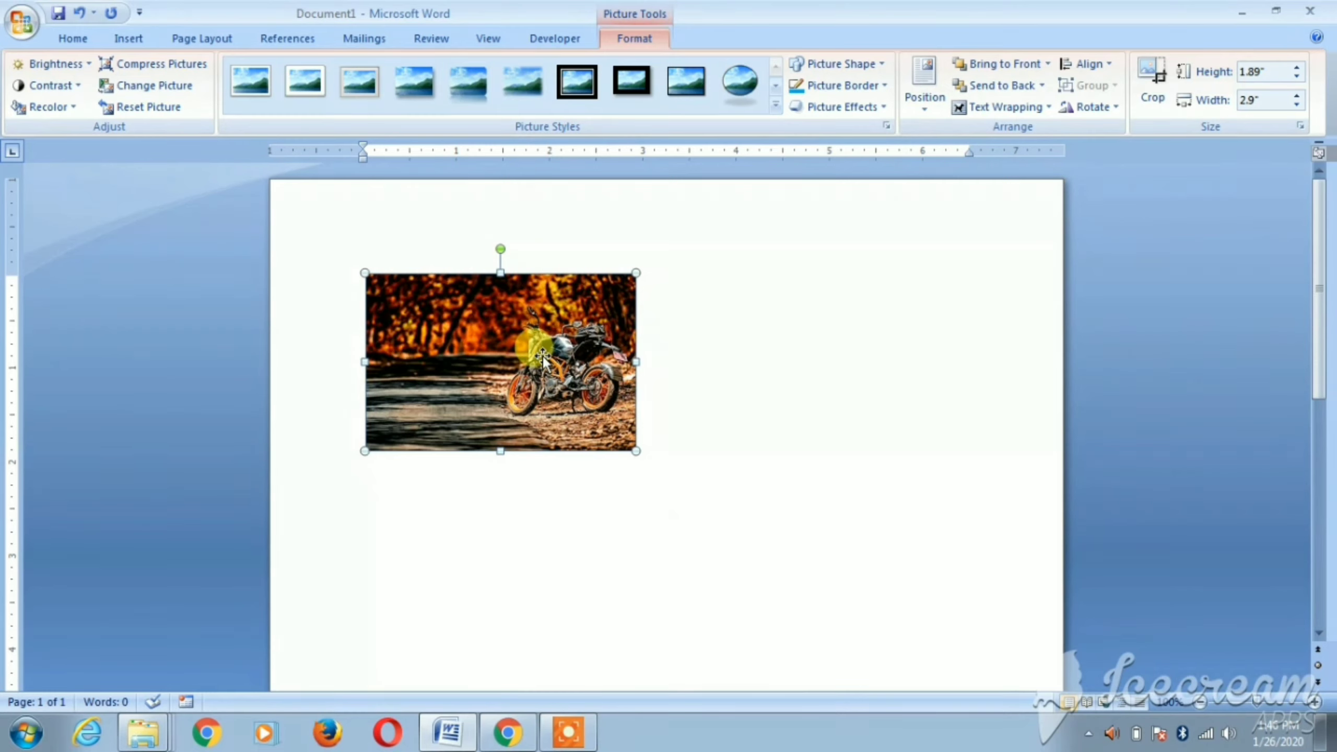
key("ctrl+y")
left_click_drag(910, 450, 911, 451)
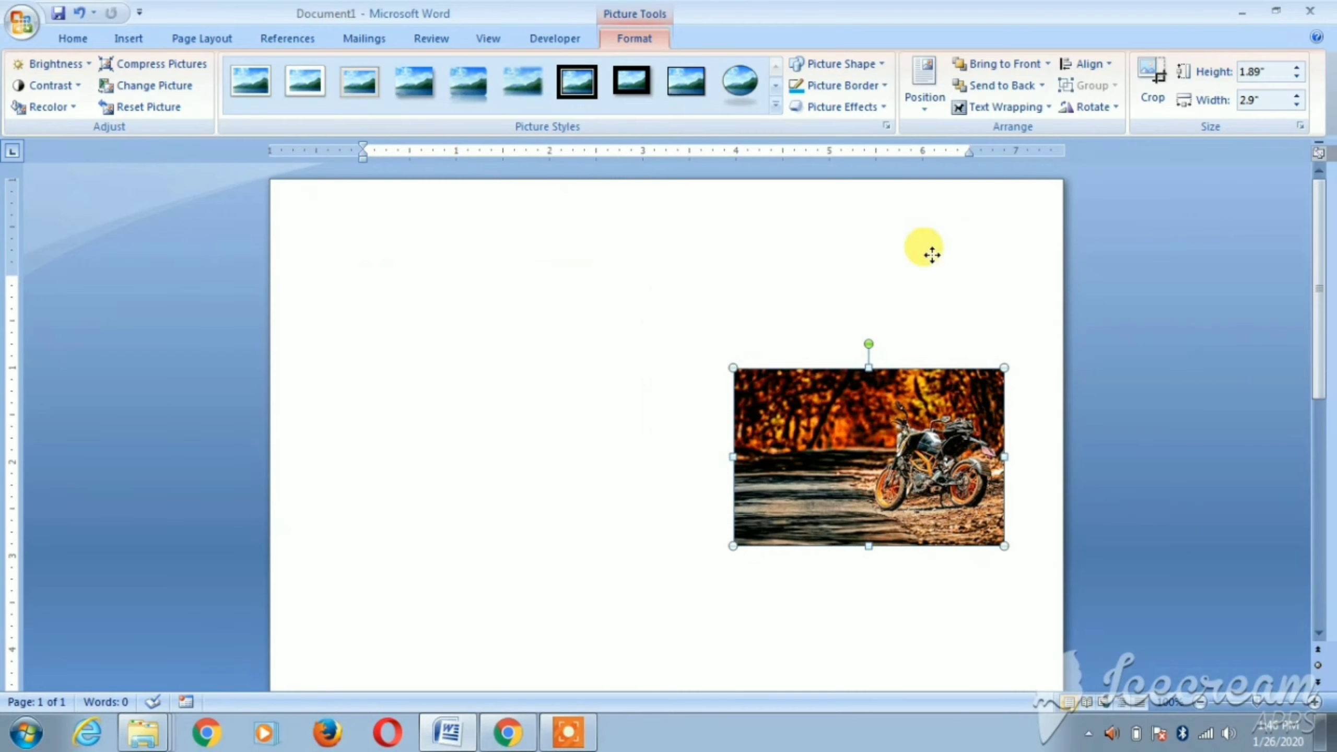
key("ctrl+z")
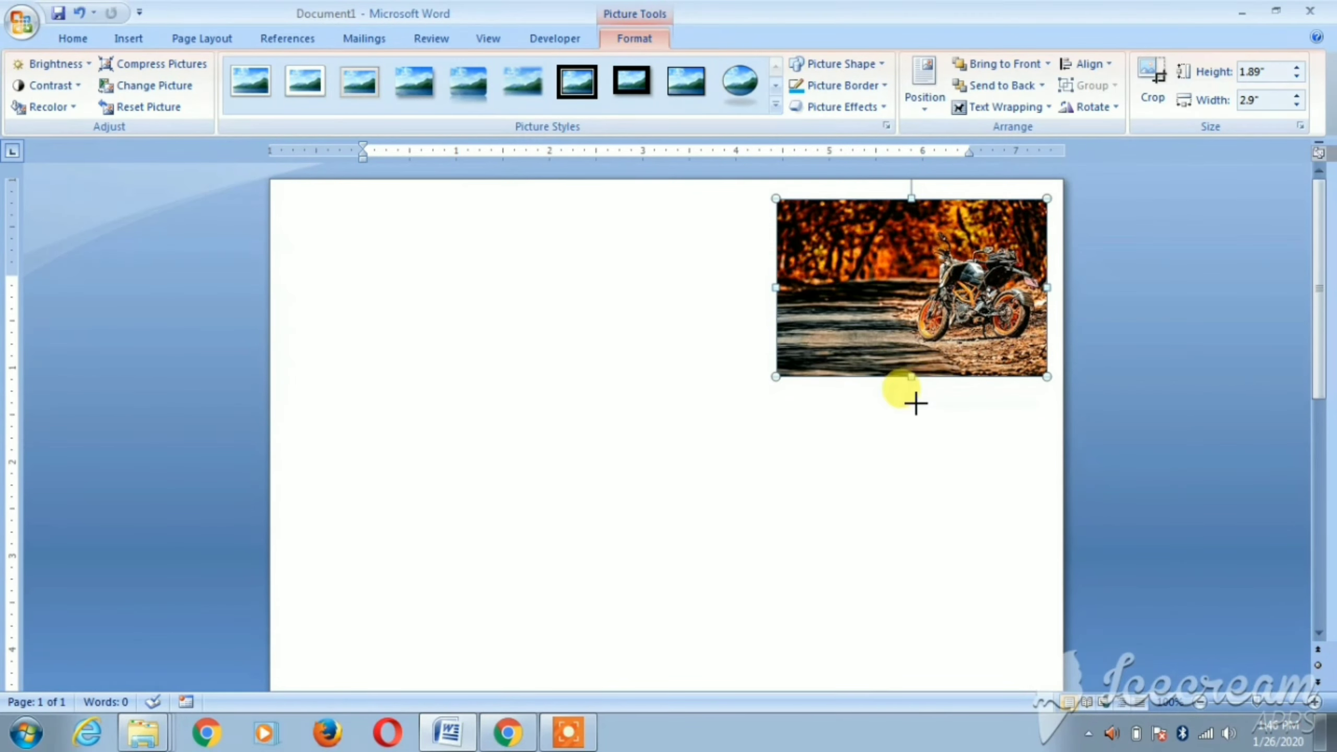
Enlarge the photo to 2.7" by 3.52" by dragging its bottom and left edges
left_click_drag(916, 404, 911, 452)
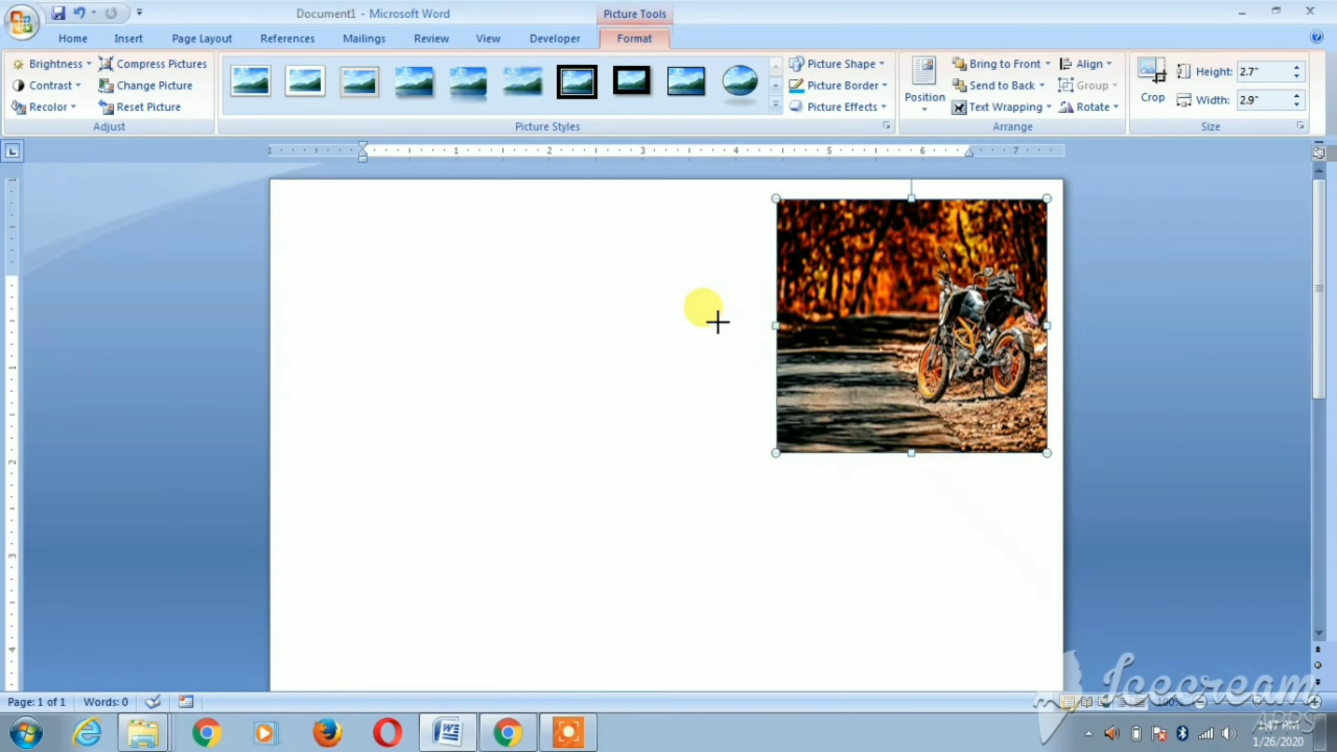
left_click_drag(717, 322, 716, 322)
left_click(812, 492)
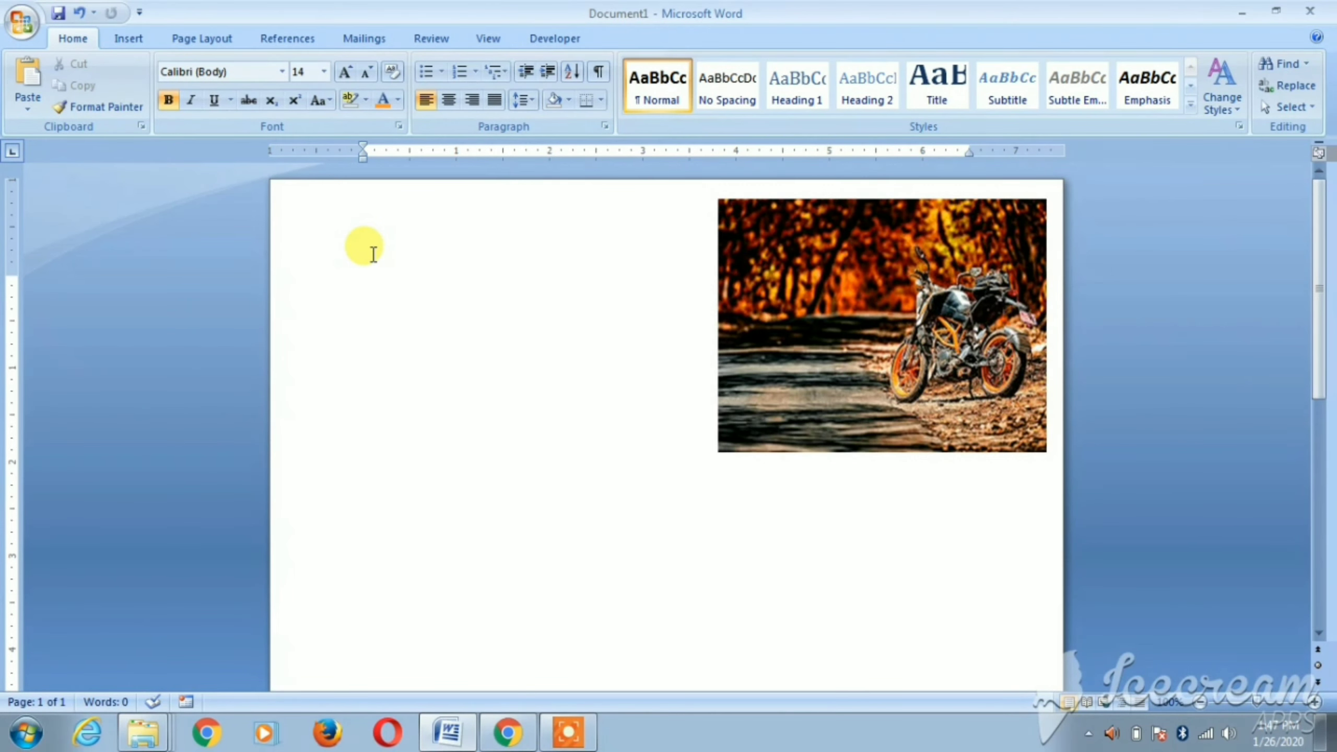
Add three bold sample paragraphs beside the photo, then show the photo's text wrapping choices
key("ctrl+v")
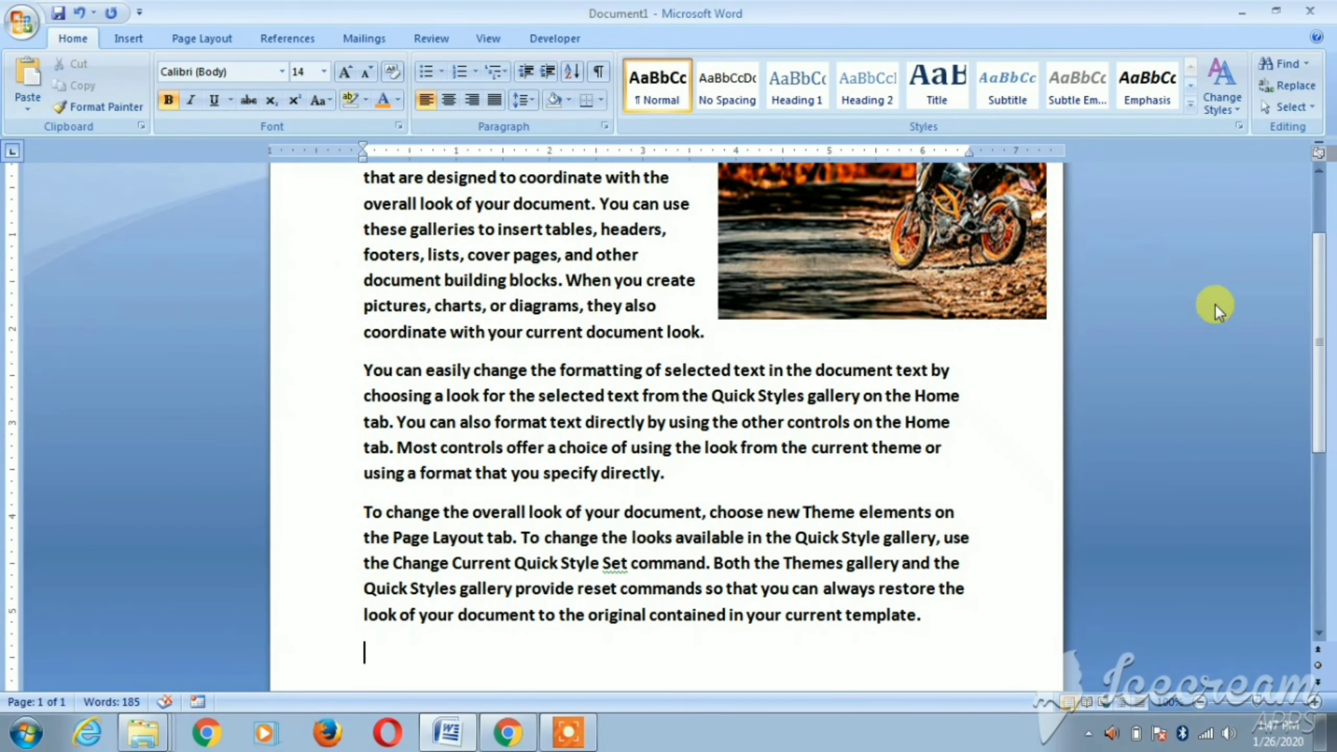
scroll(1321, 371, "up", 3)
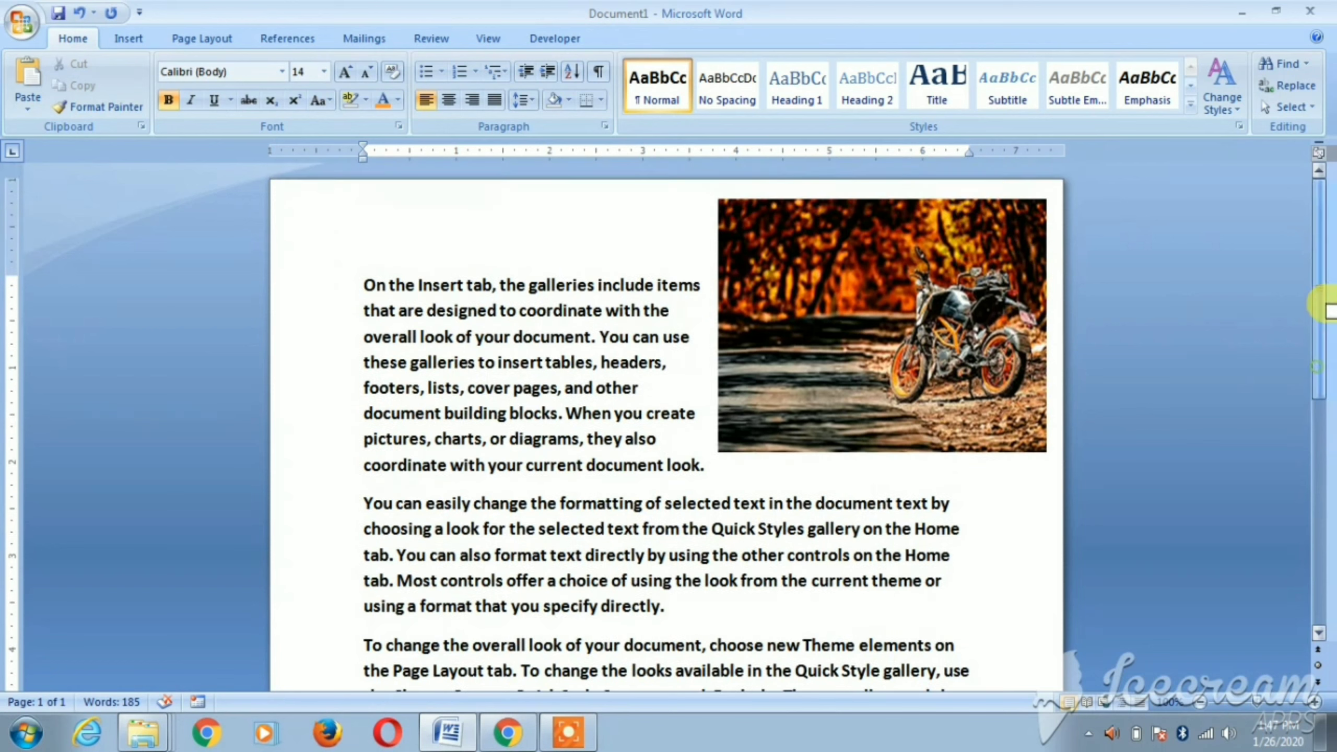
left_click(813, 295)
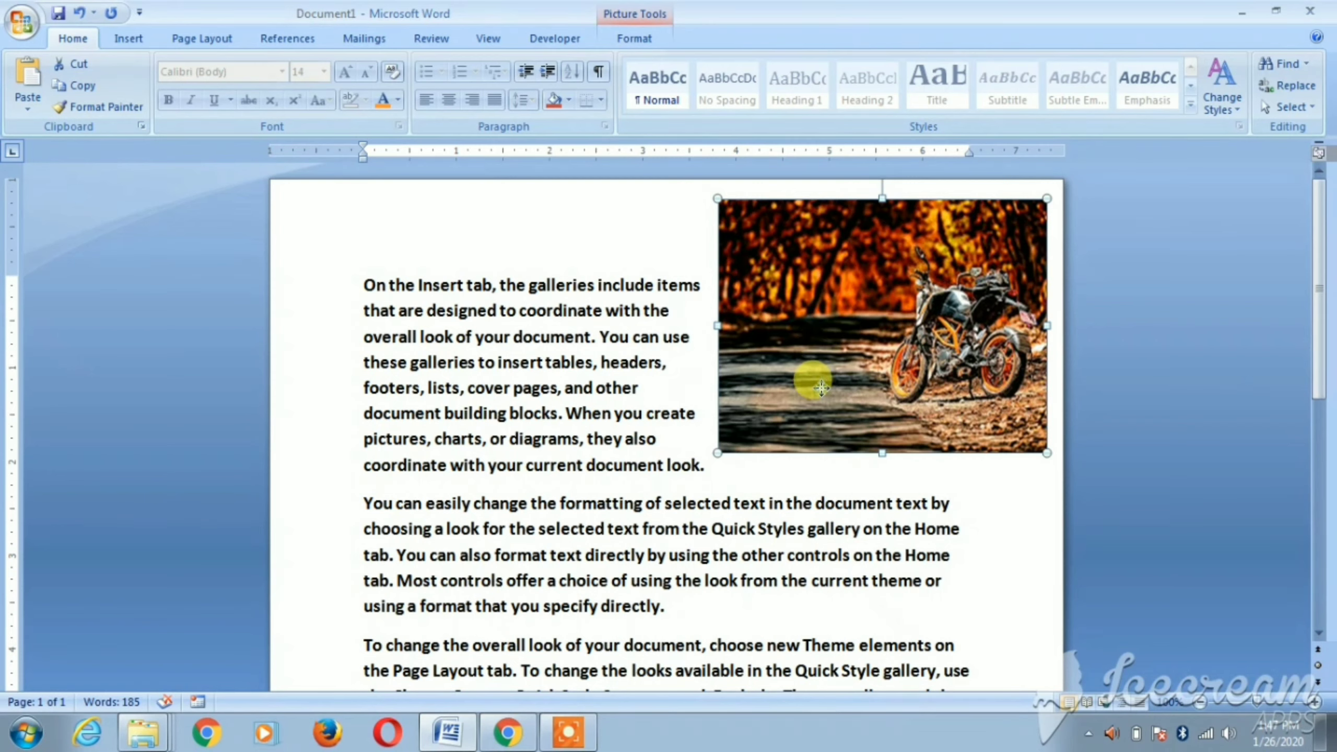
left_click(627, 38)
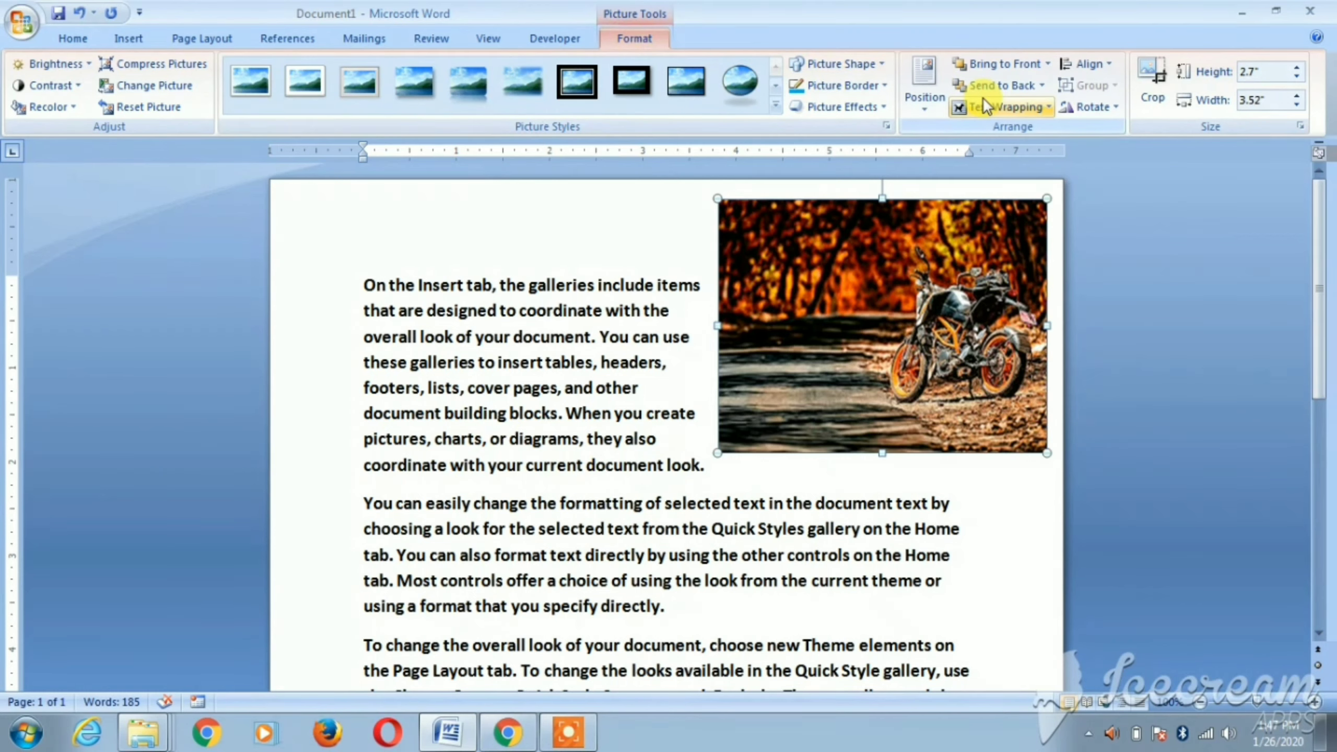
left_click(1044, 108)
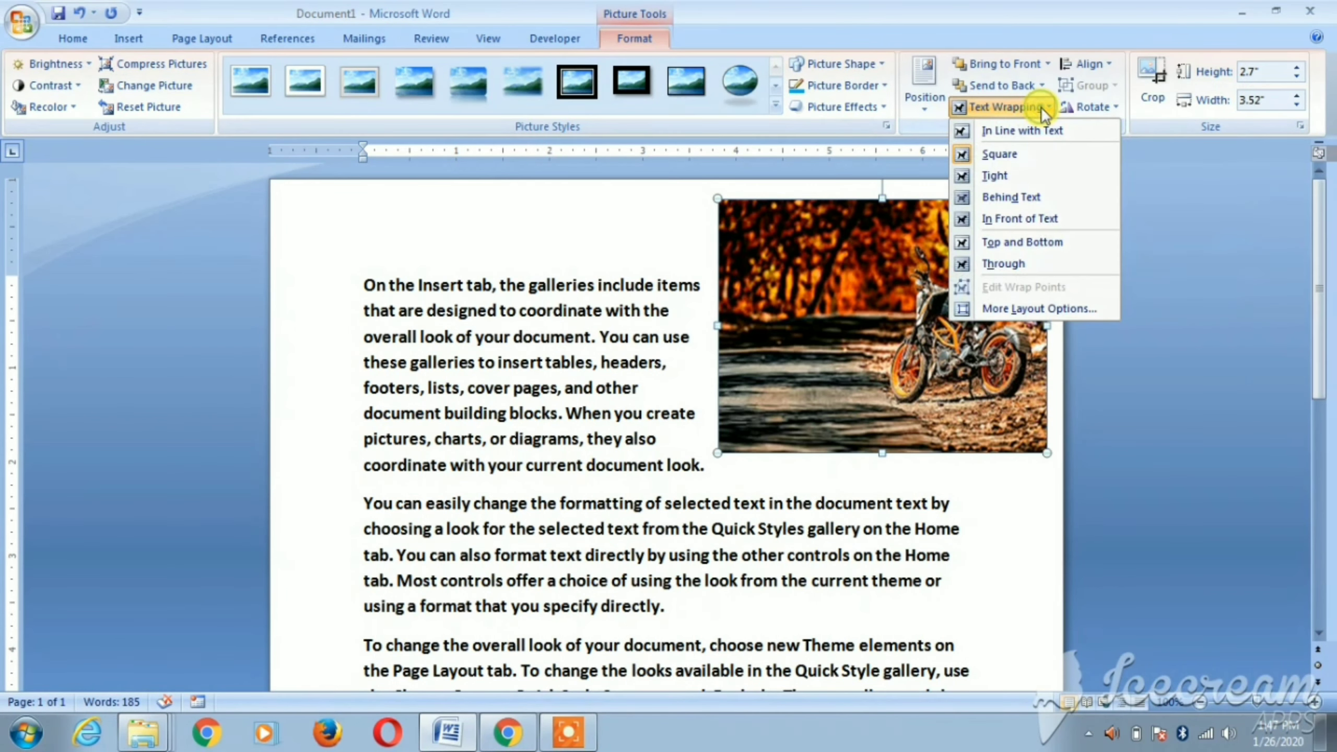
Set the photo to Behind Text and drag it to the middle of the paragraphs
left_click(1011, 195)
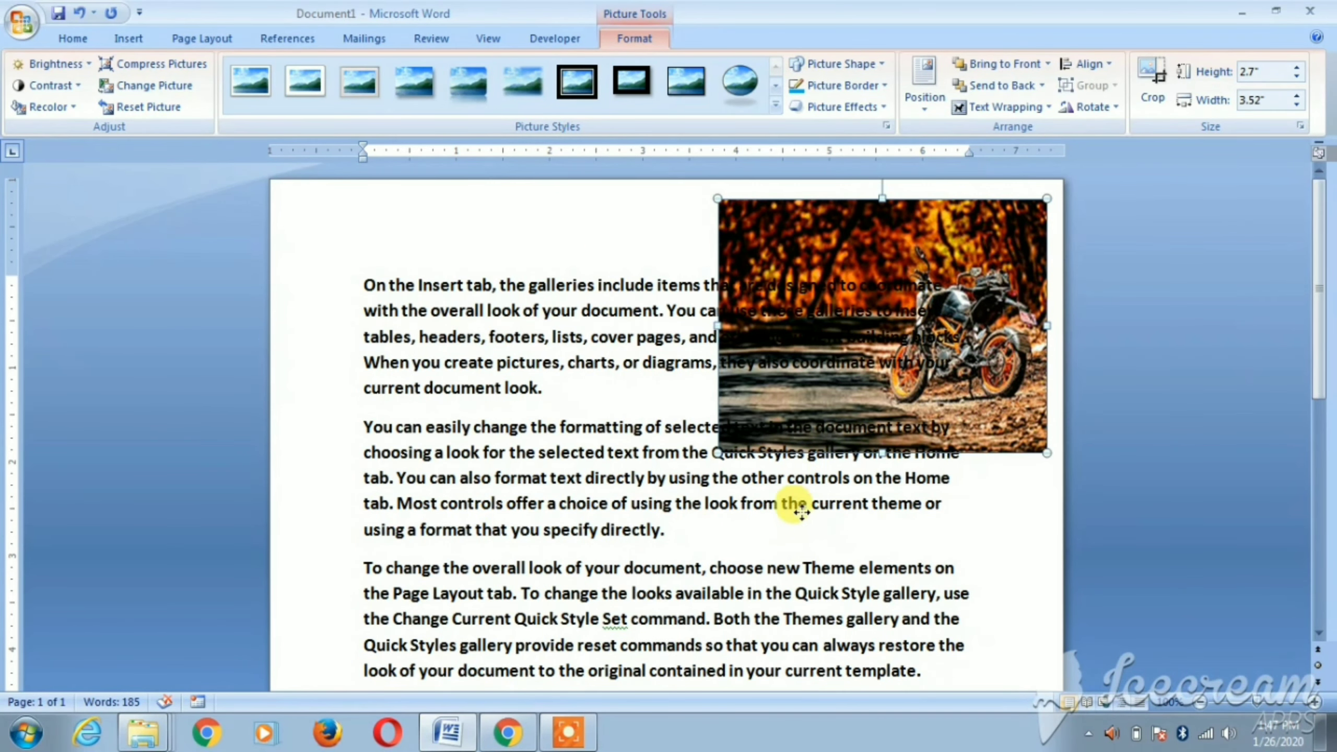
left_click_drag(808, 518, 805, 516)
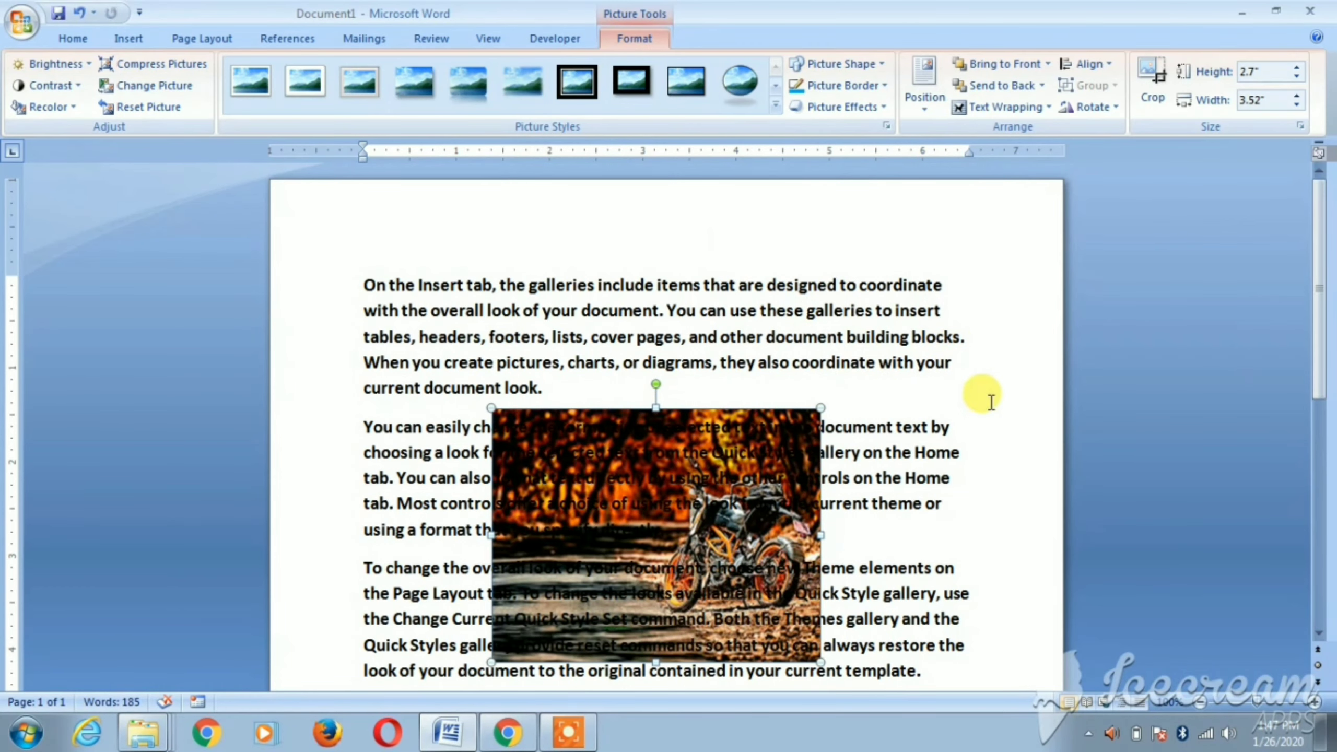
left_click(947, 335)
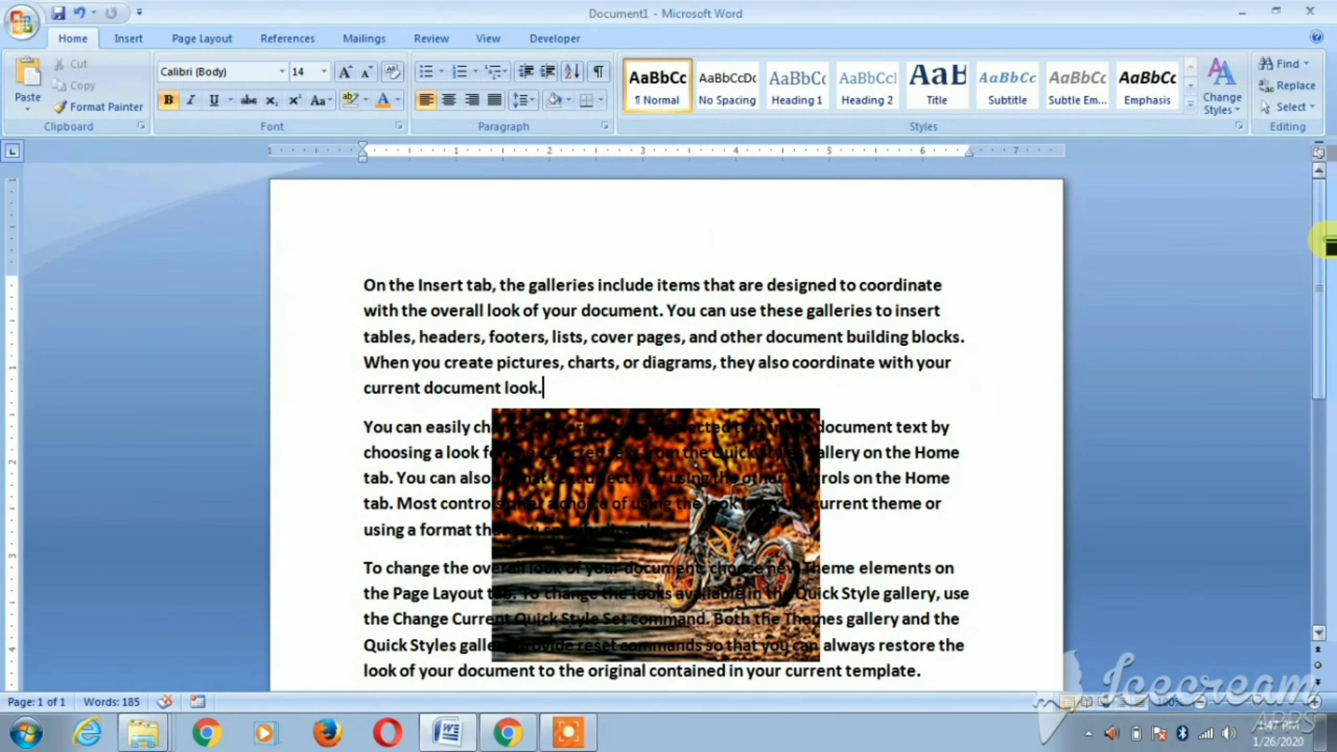
left_click_drag(1320, 243, 1320, 305)
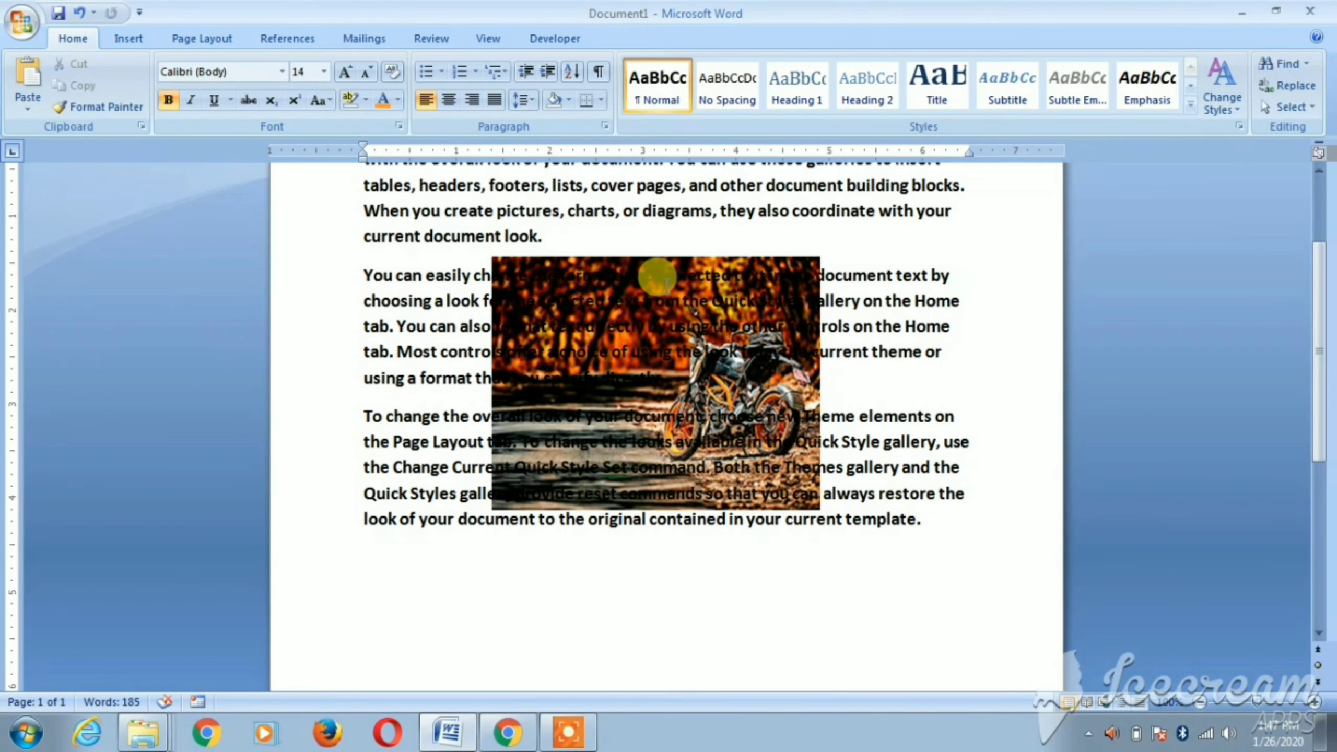
left_click(1292, 110)
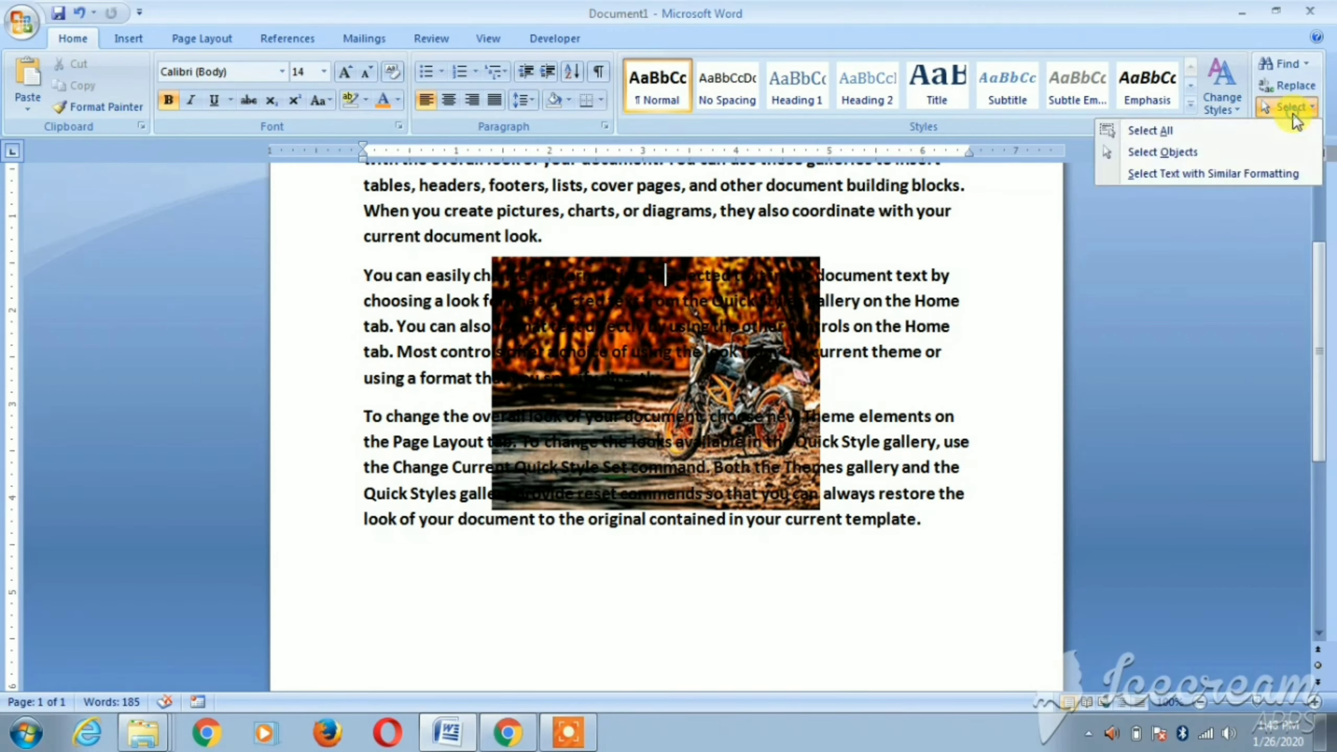
Use Select Objects to grab the behind-text photo and drag it to the top-right corner
left_click(1134, 160)
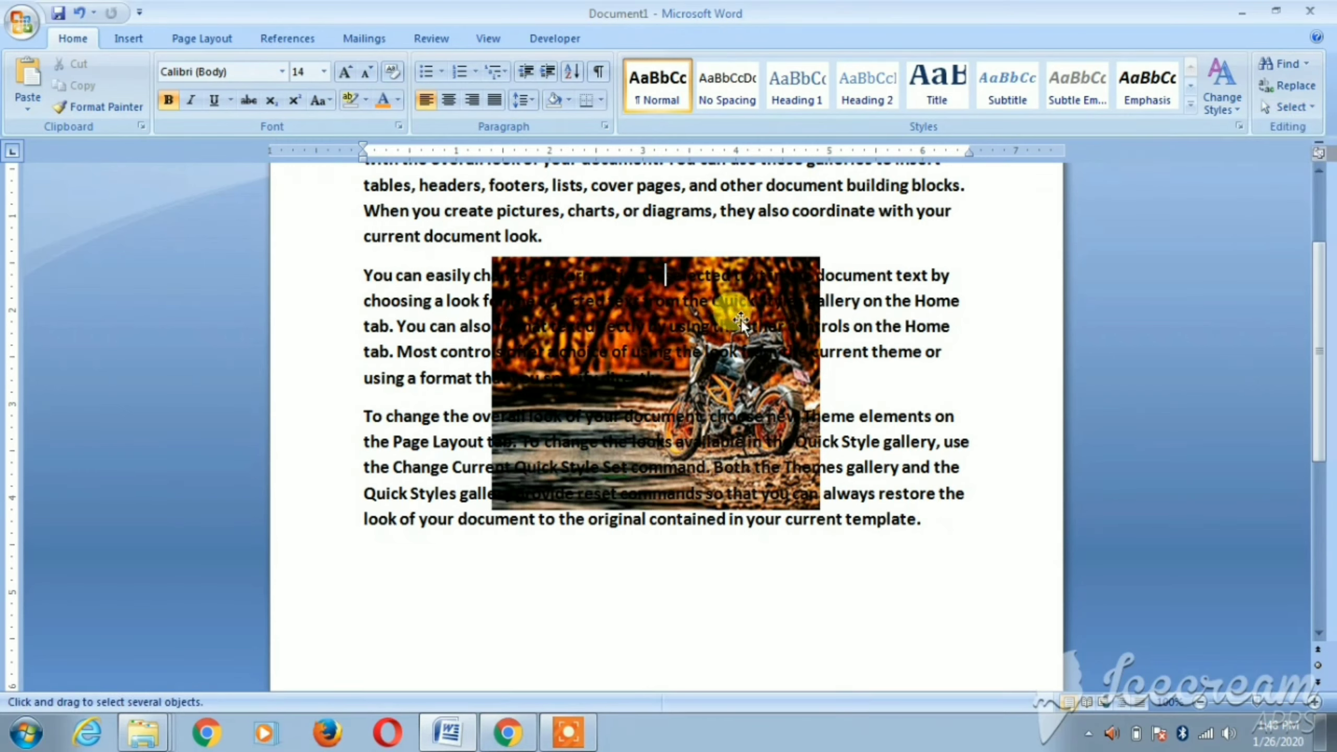
left_click(762, 359)
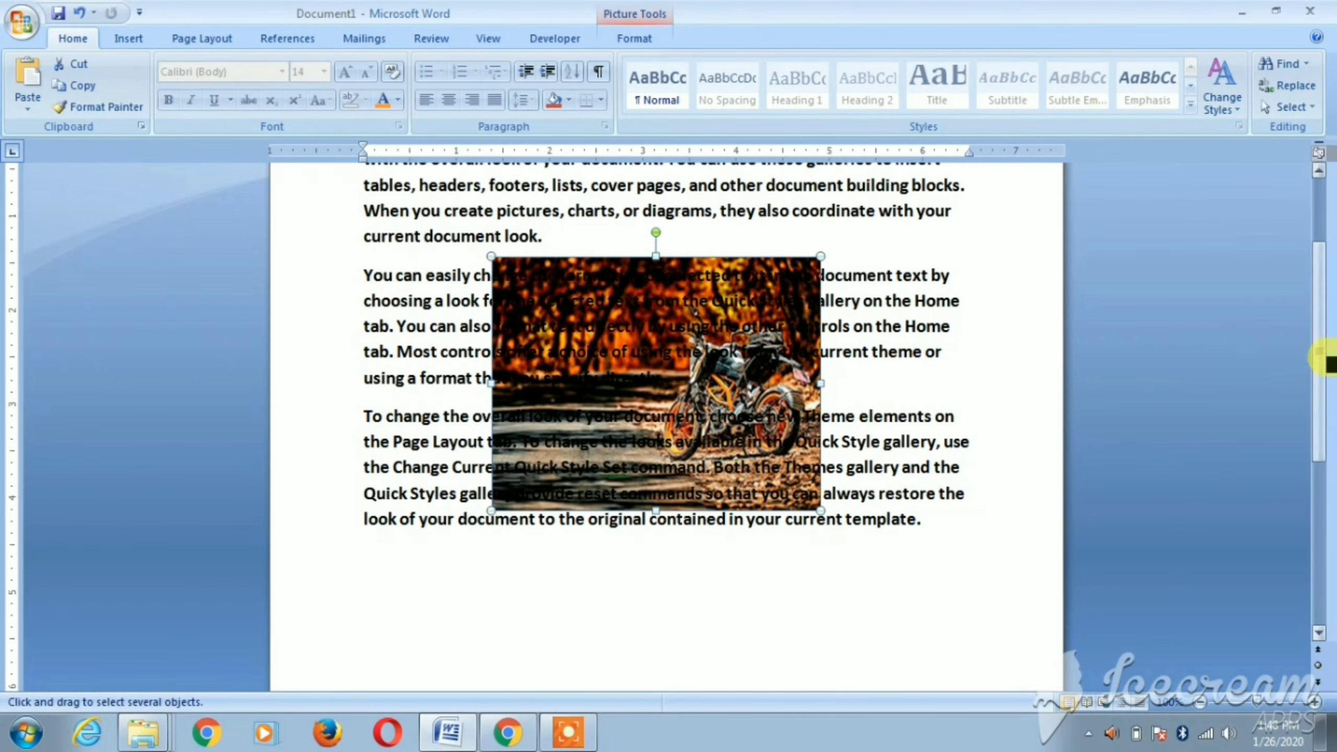
left_click_drag(1321, 356, 1326, 274)
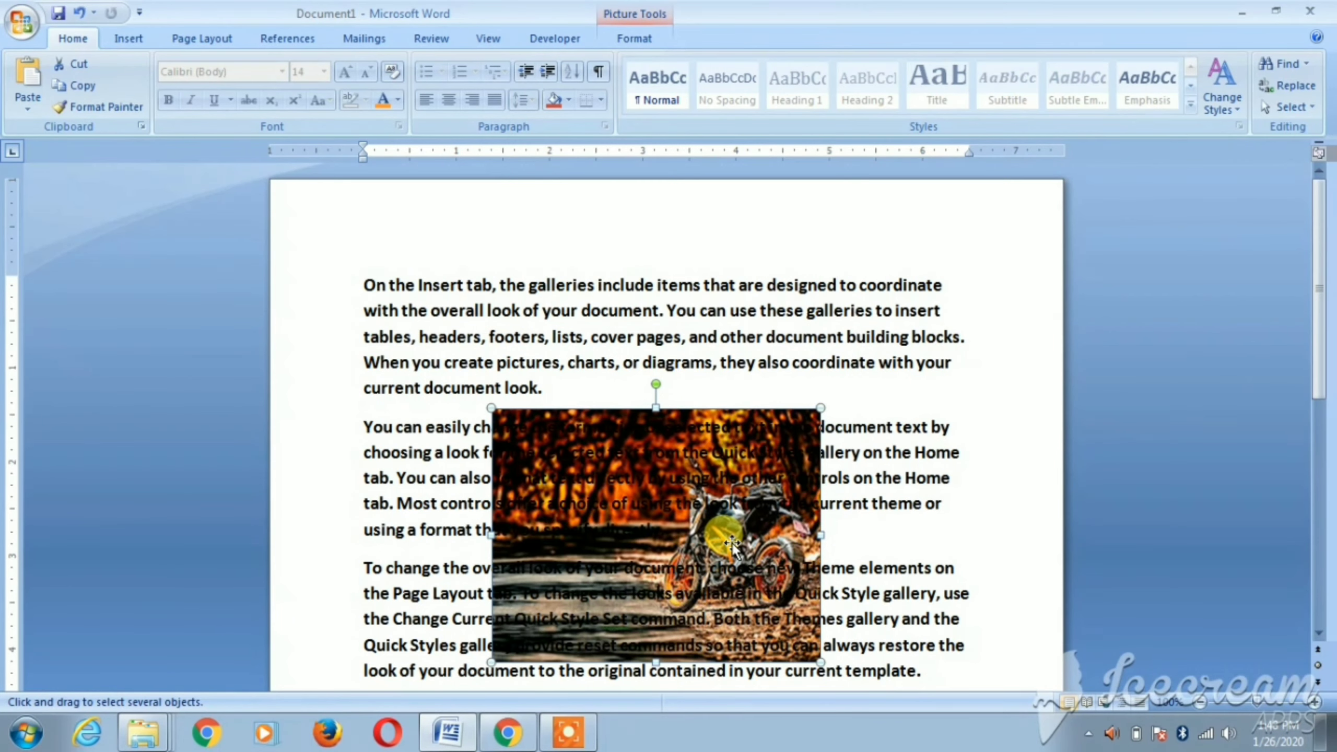
left_click_drag(732, 543, 865, 366)
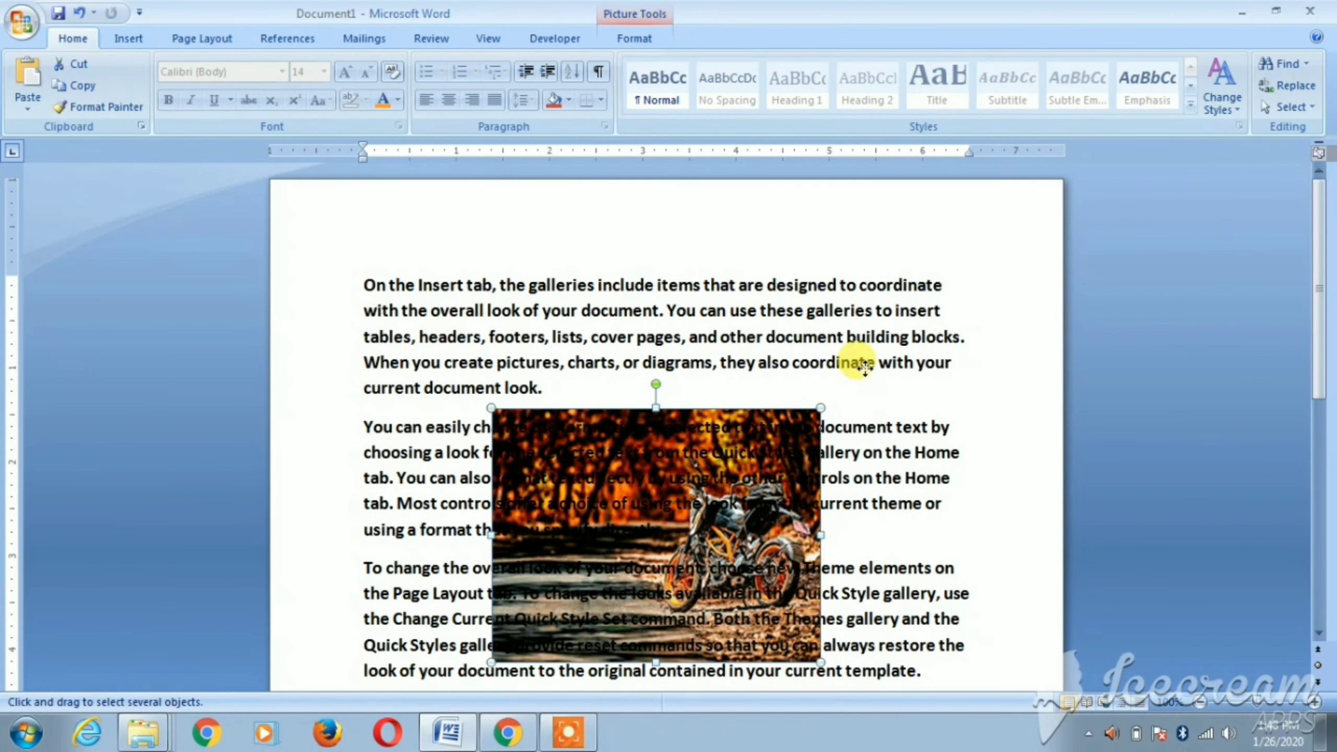
left_click_drag(864, 366, 958, 329)
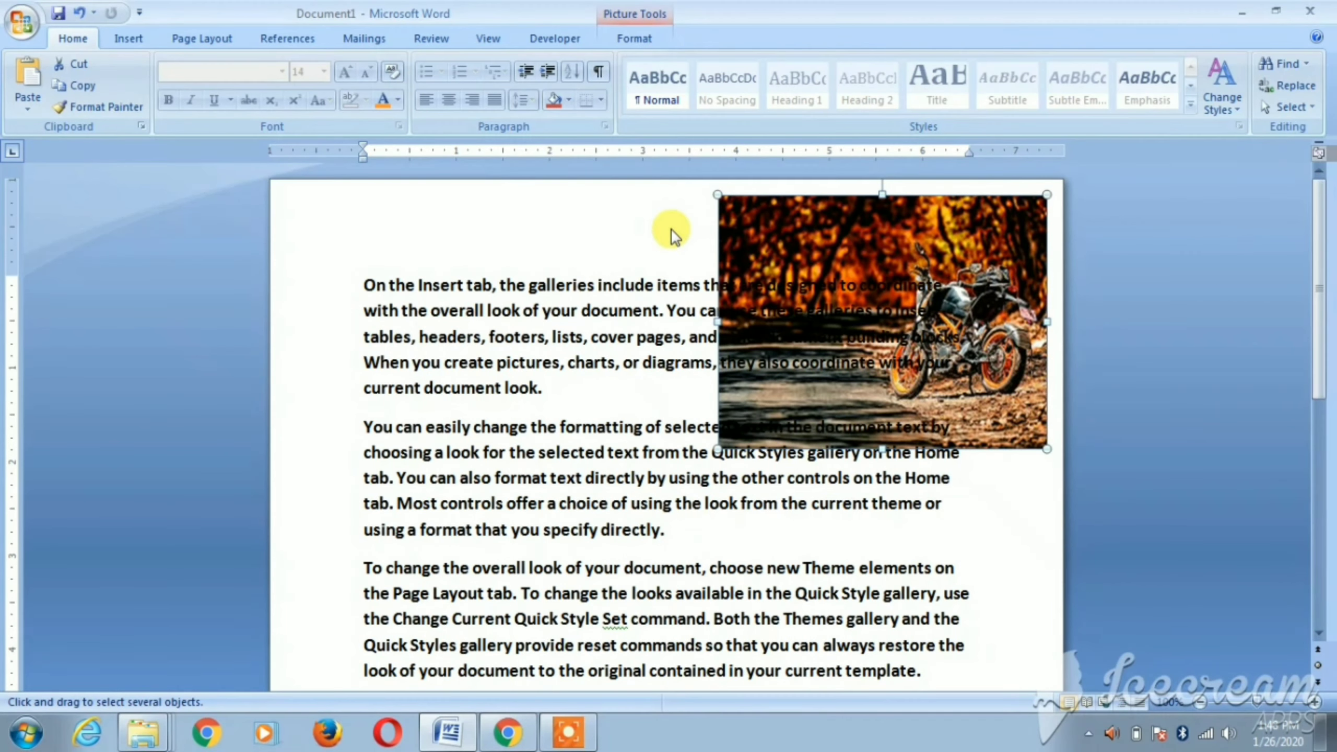
Change the photo's text wrapping to In Front of Text
left_click(625, 37)
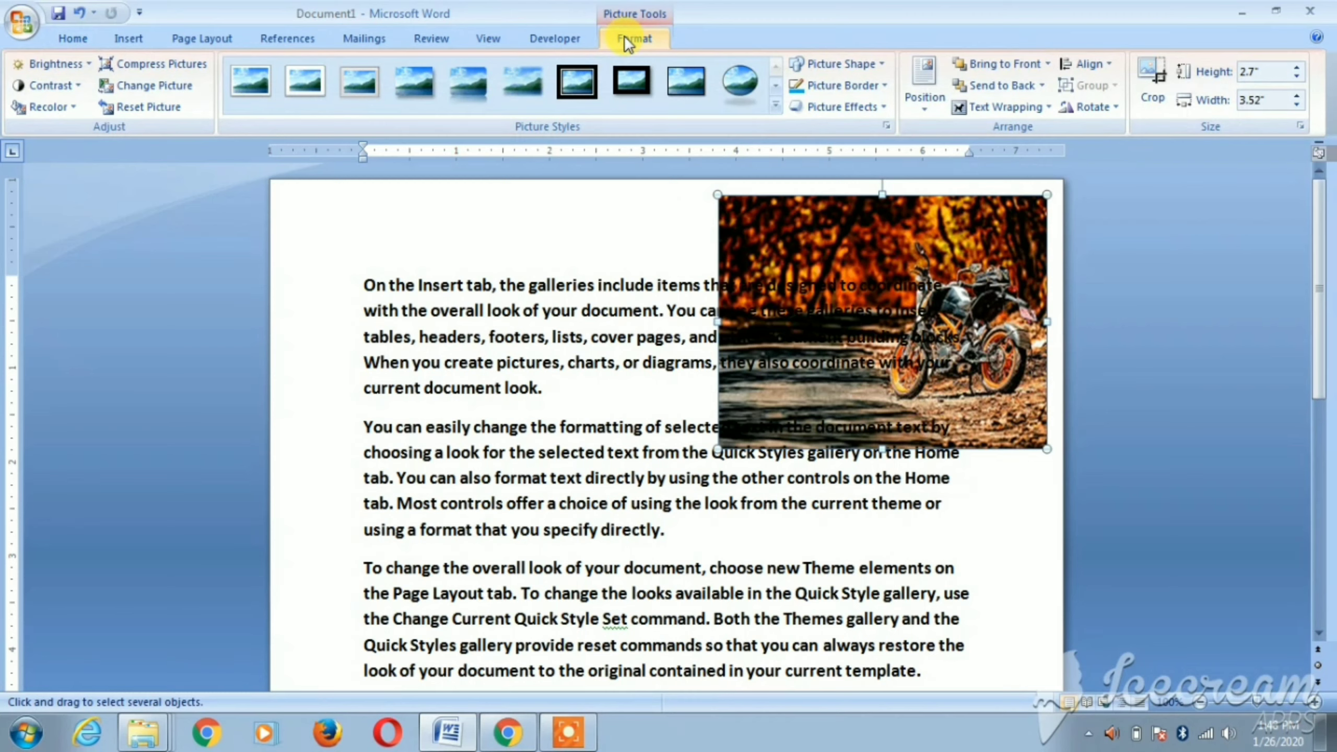
left_click(989, 100)
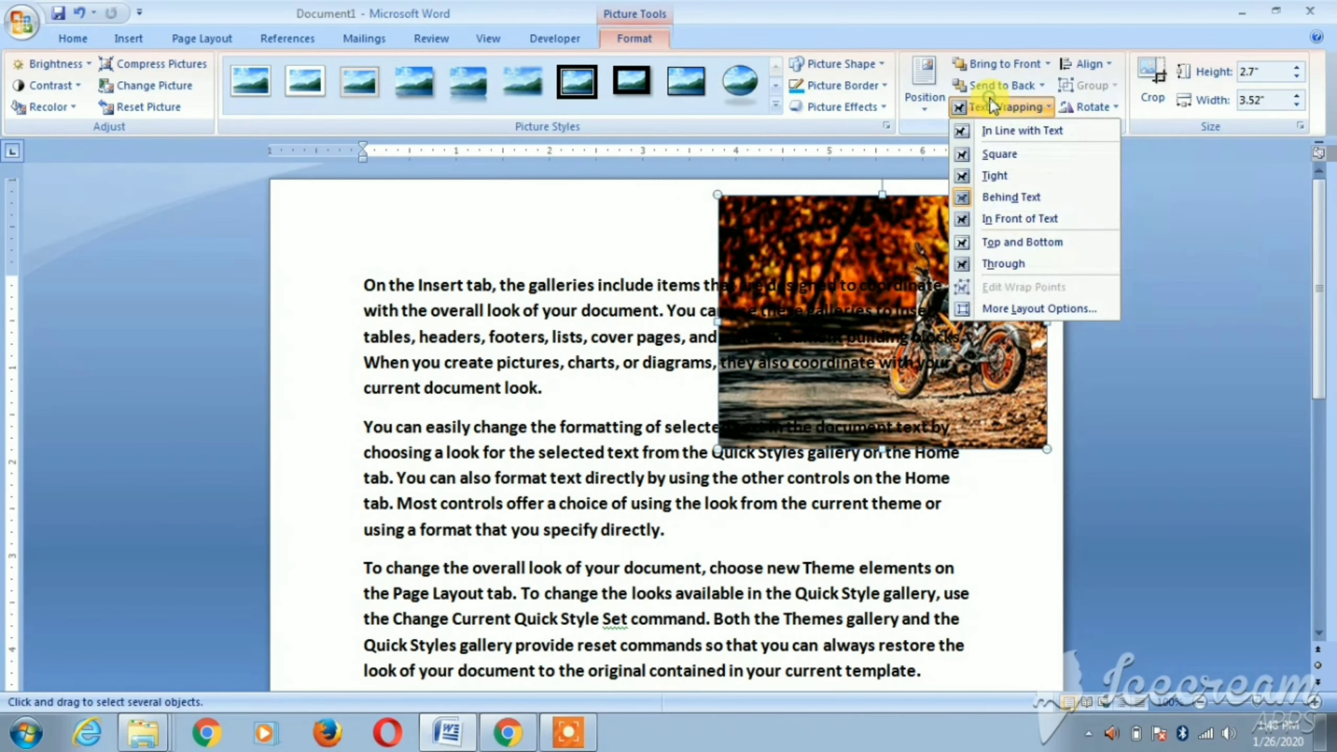
left_click(1006, 218)
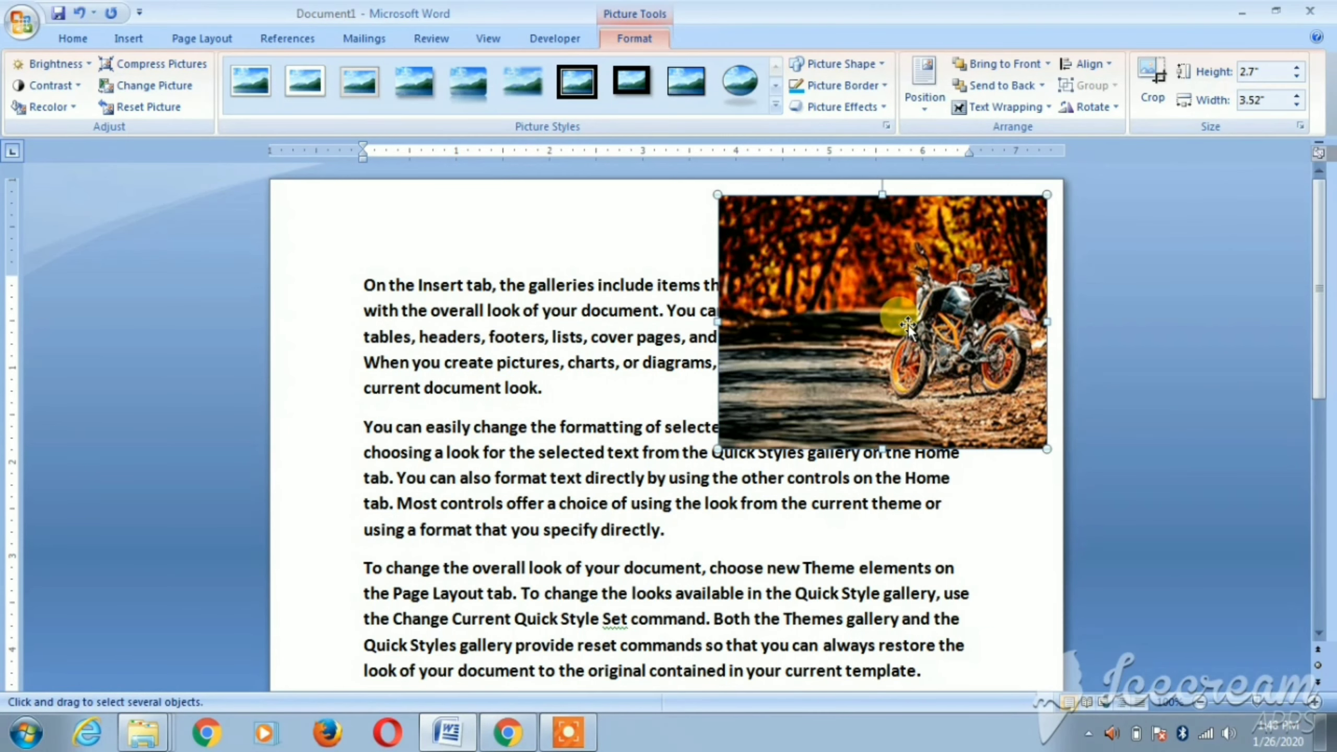
Give the photo a red picture border and set the border's line weight
left_click(852, 80)
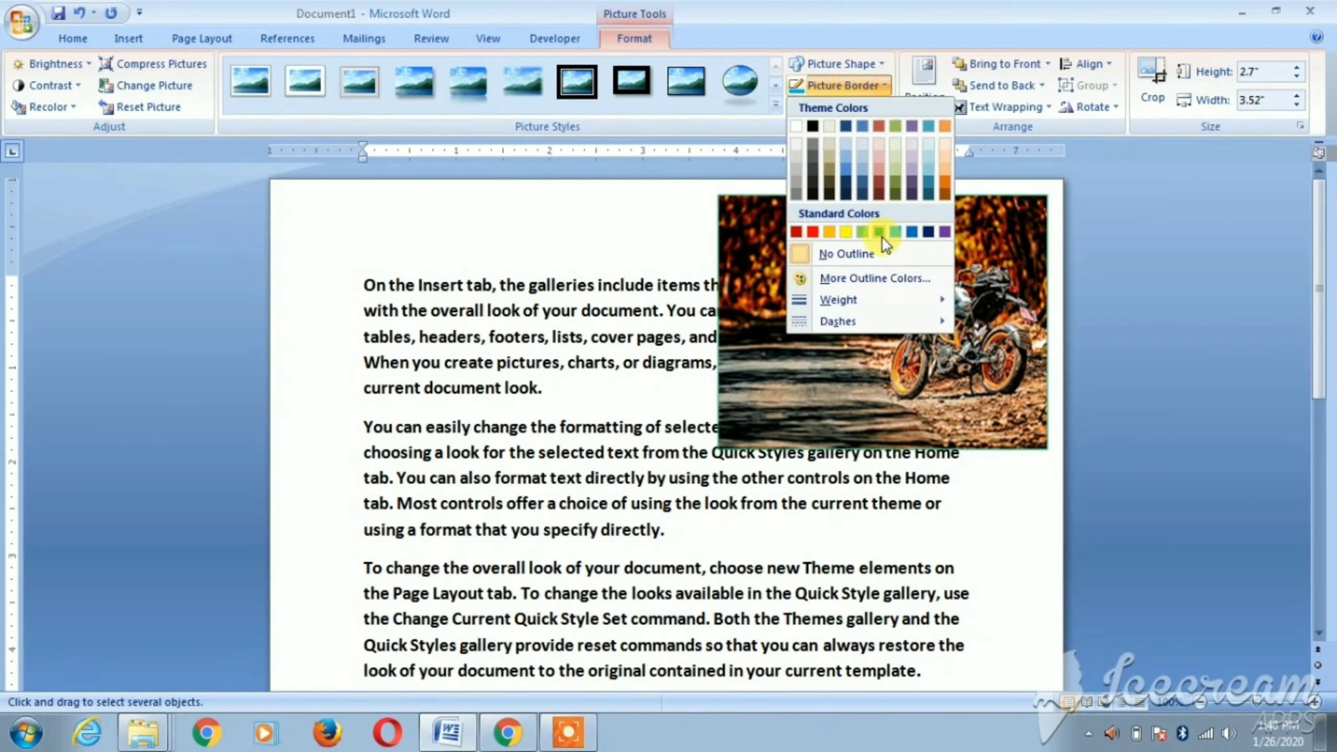
left_click(811, 232)
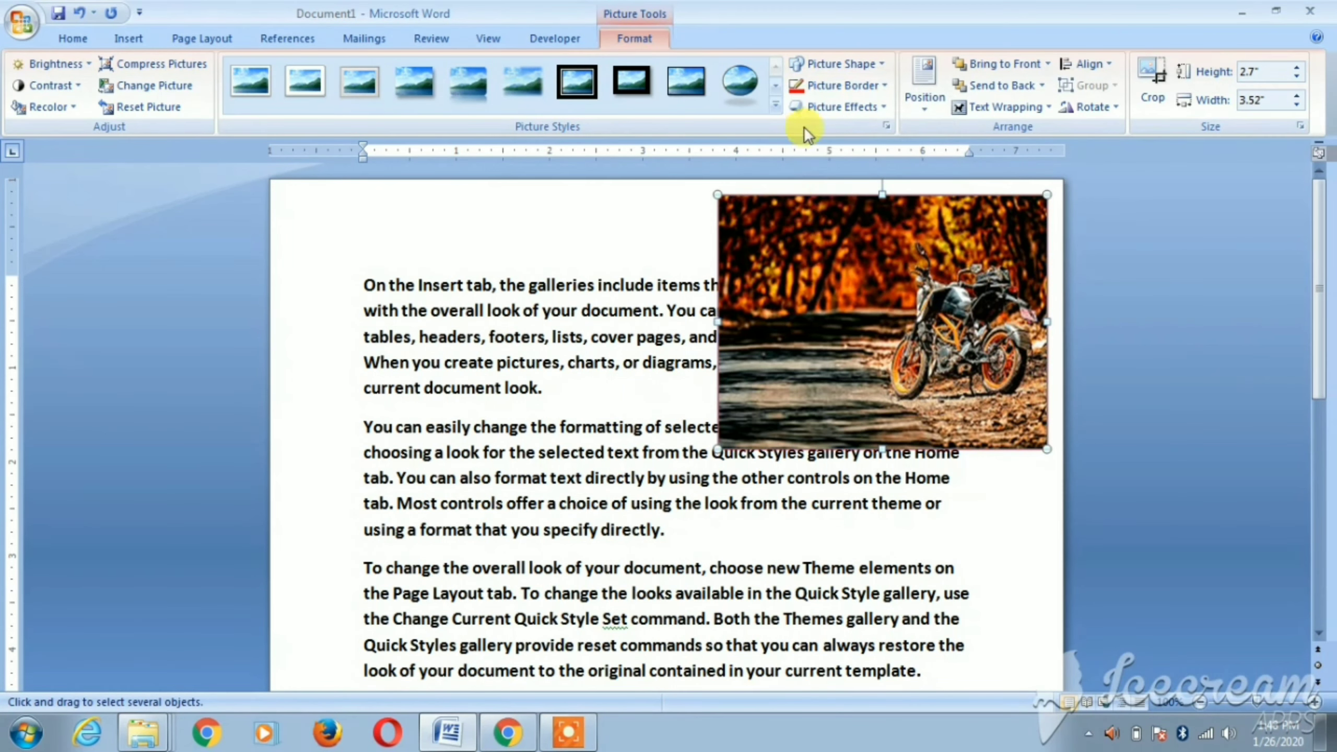
left_click(845, 84)
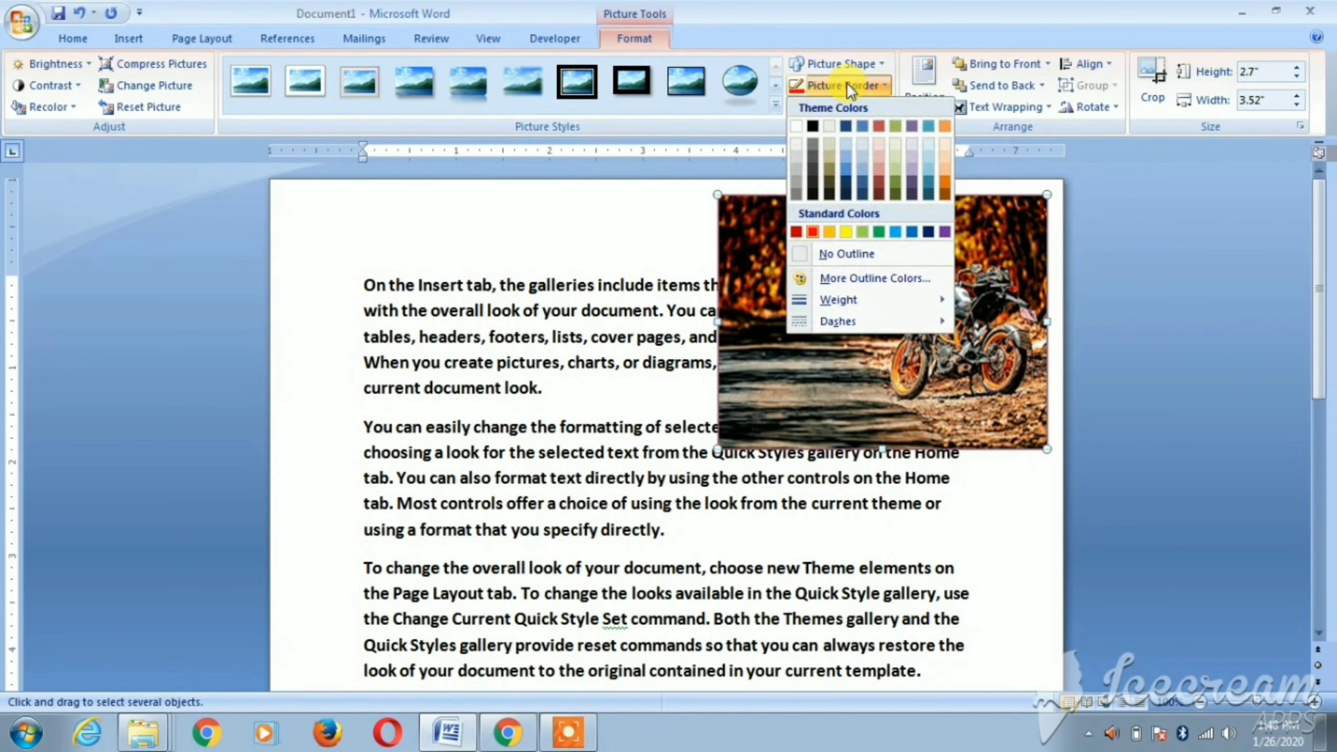
mouse_move(839, 300)
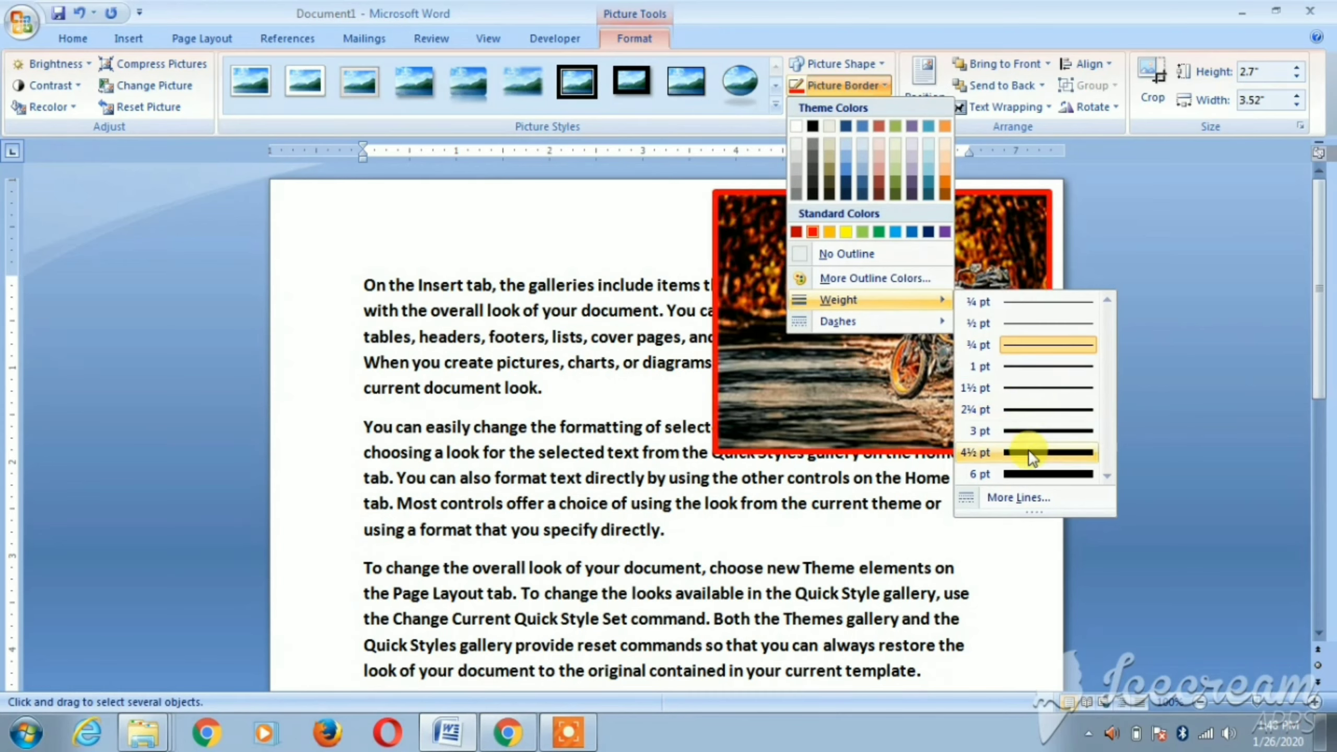
left_click(1023, 429)
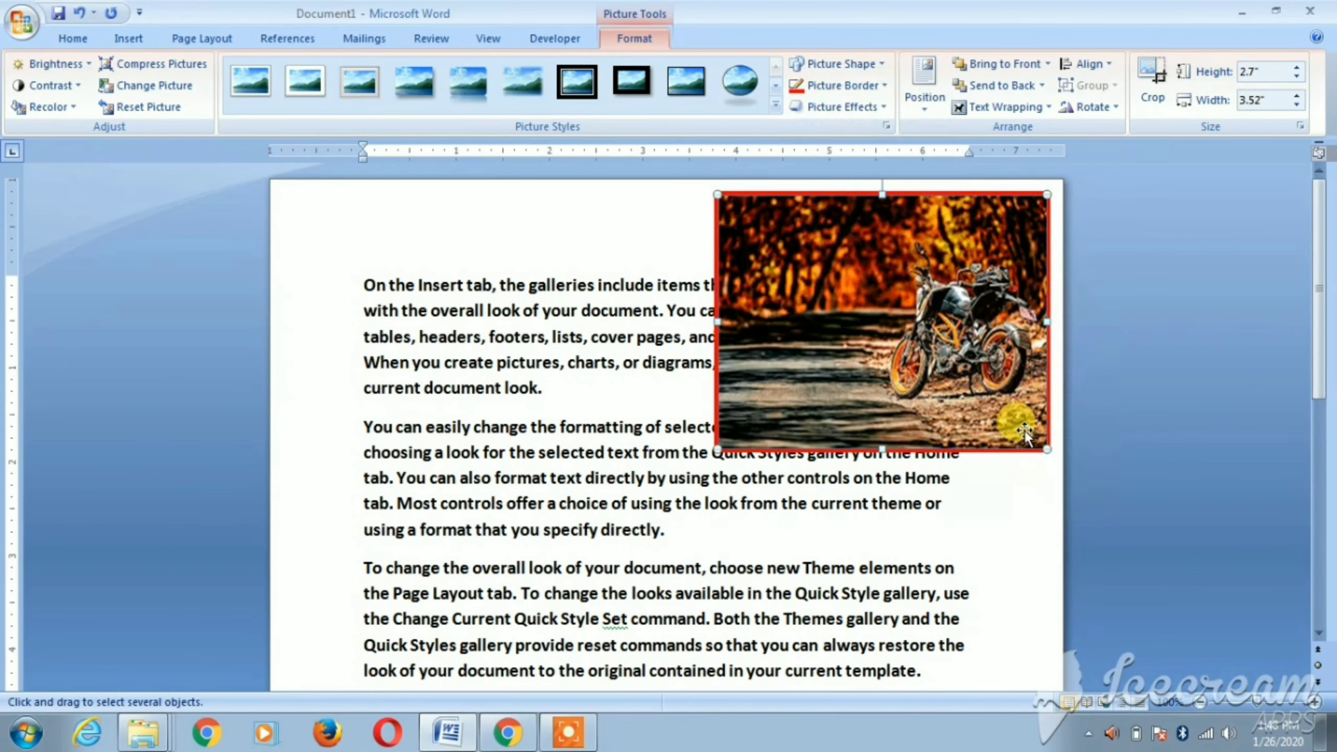
Drag the photo toward the centre and back to the page's top right
left_click_drag(913, 319, 784, 351)
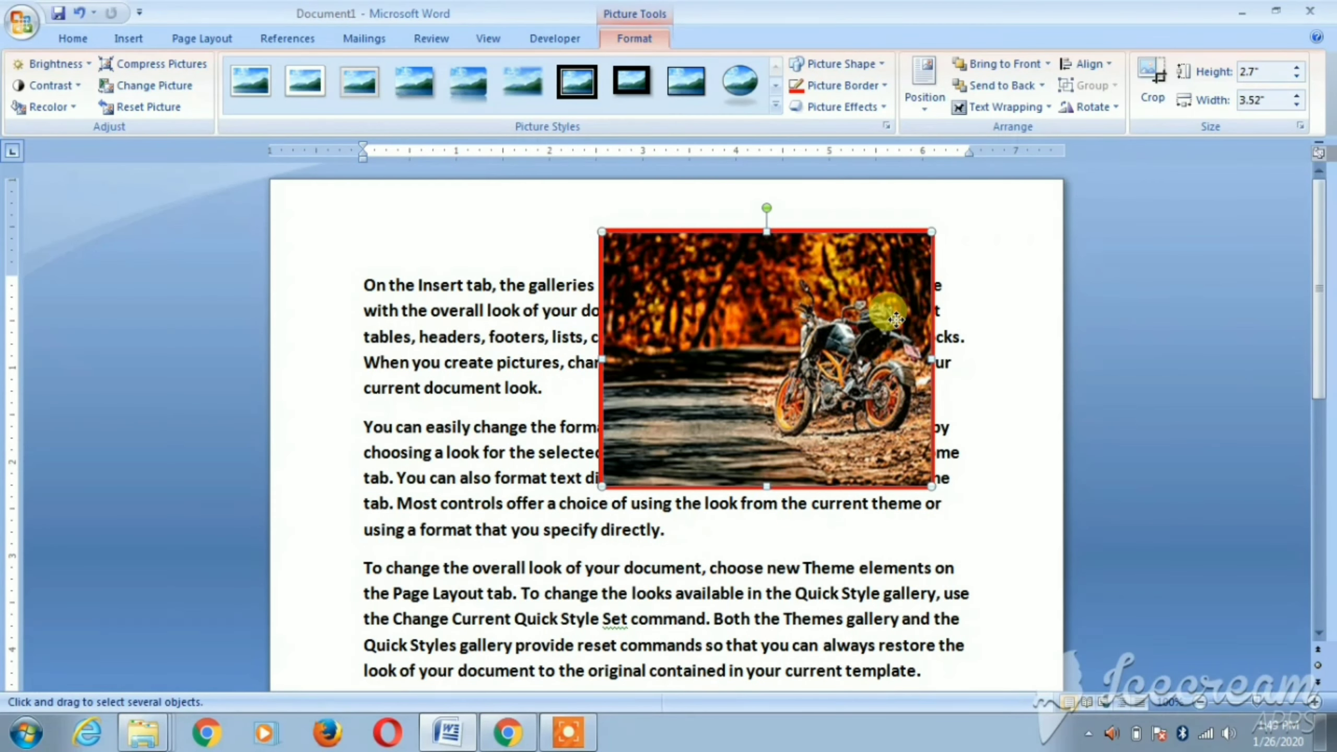
left_click_drag(783, 352, 896, 320)
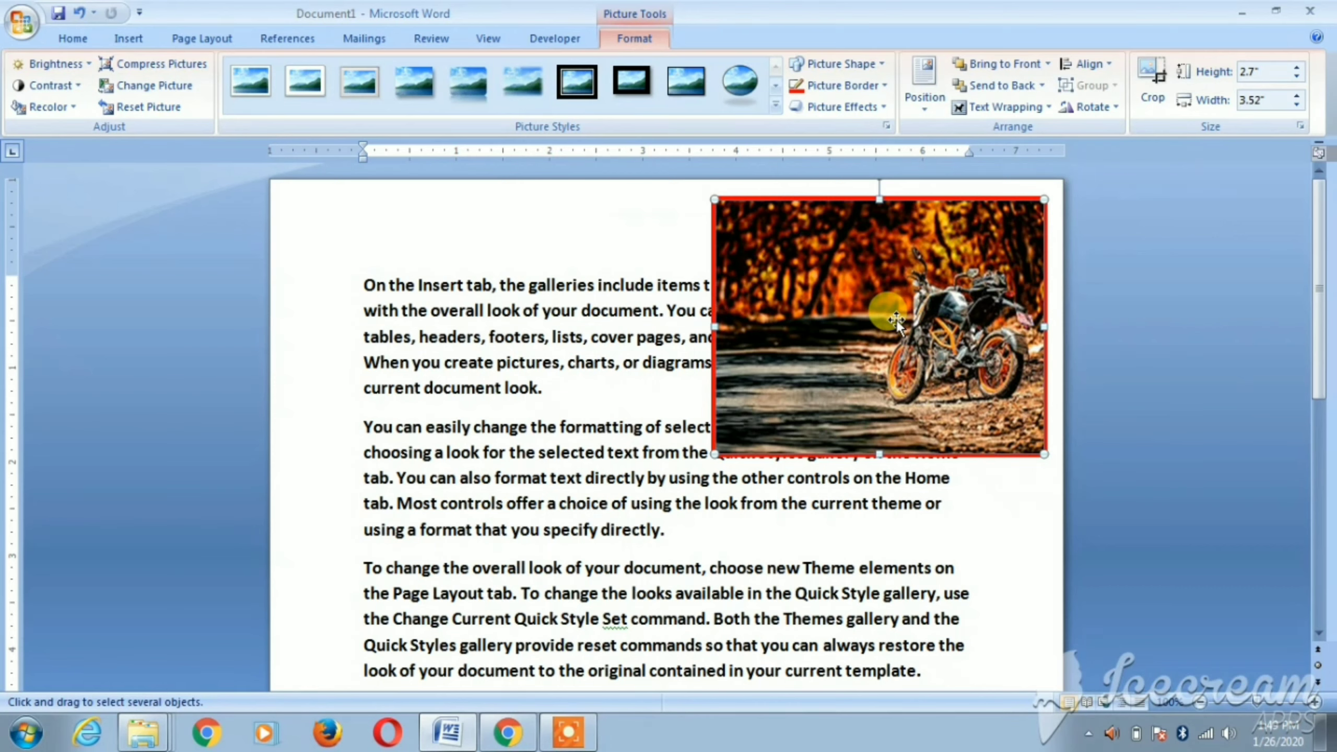
left_click(773, 104)
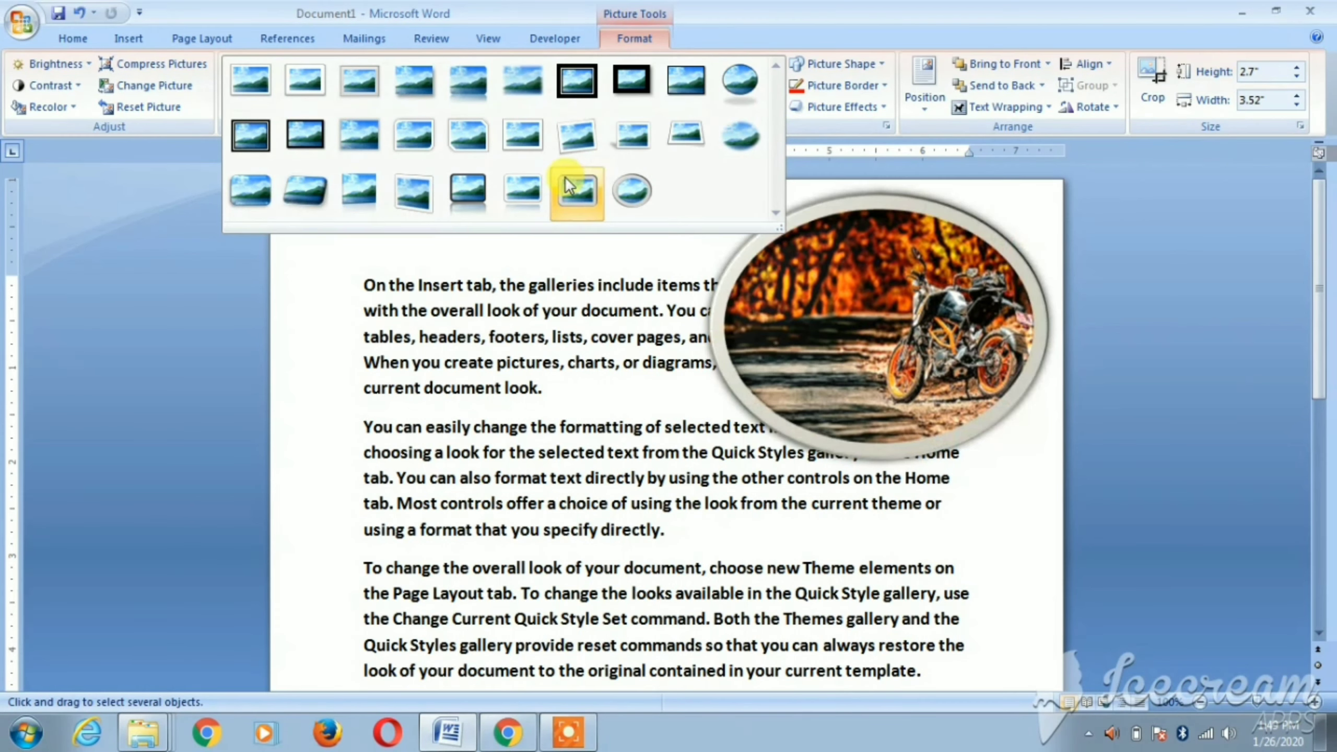
Apply the white rounded-corner rectangle picture style and nudge the photo slightly up-left
left_click(419, 132)
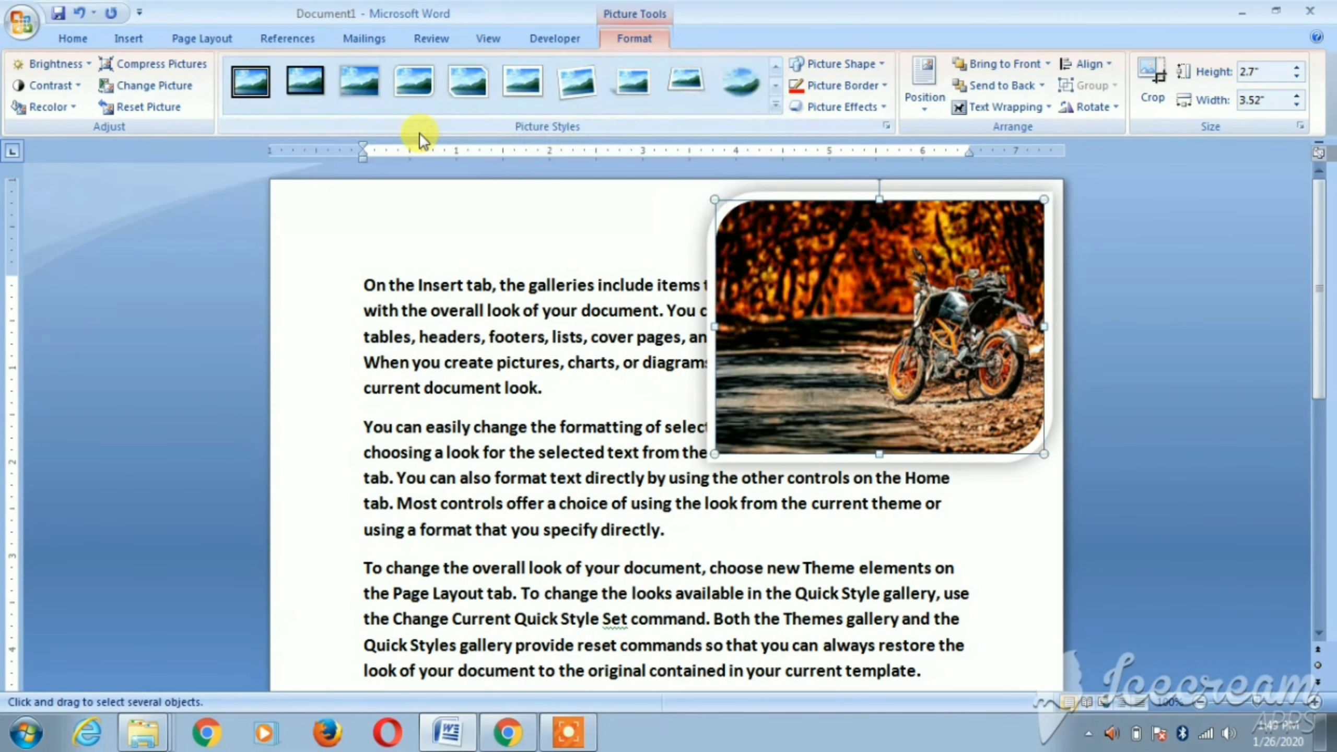
left_click(874, 286)
left_click_drag(874, 285, 870, 283)
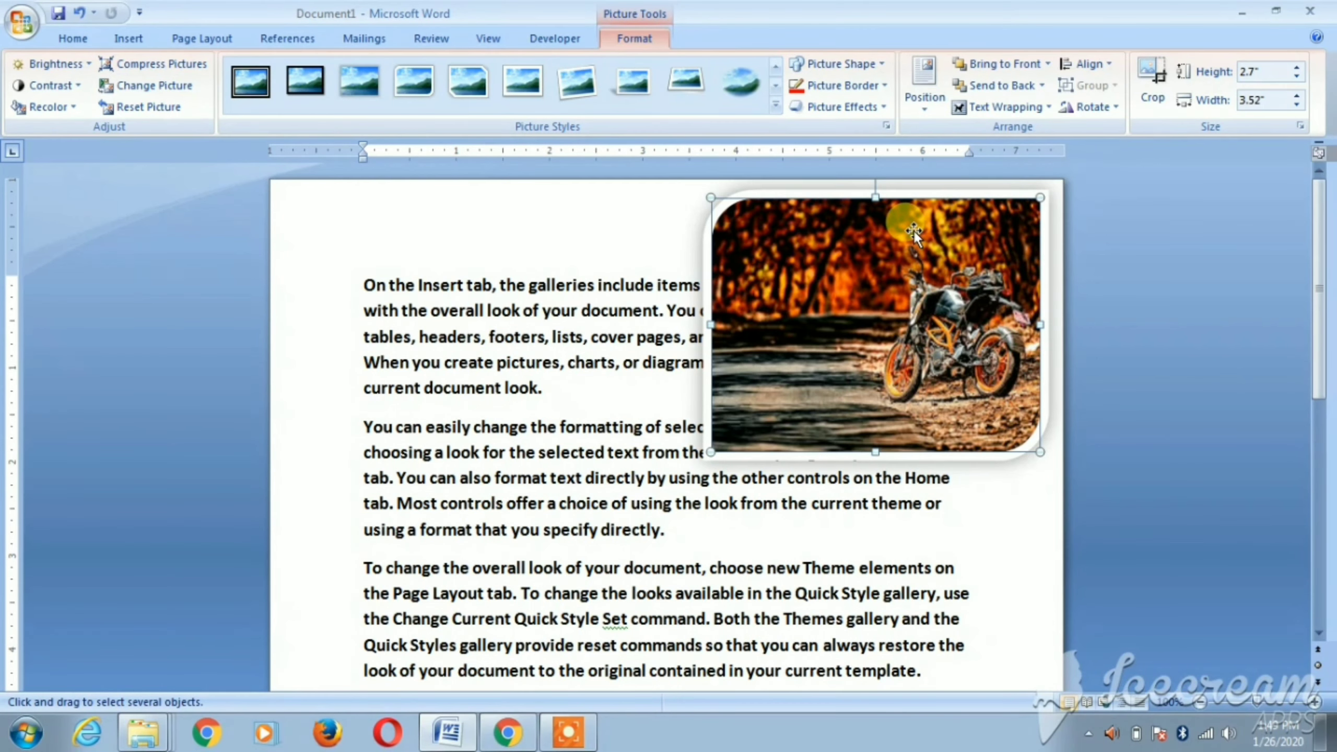
Add a Half Reflection, 8 pt offset, to the photo and reposition it near the top right
left_click(846, 106)
mouse_move(854, 228)
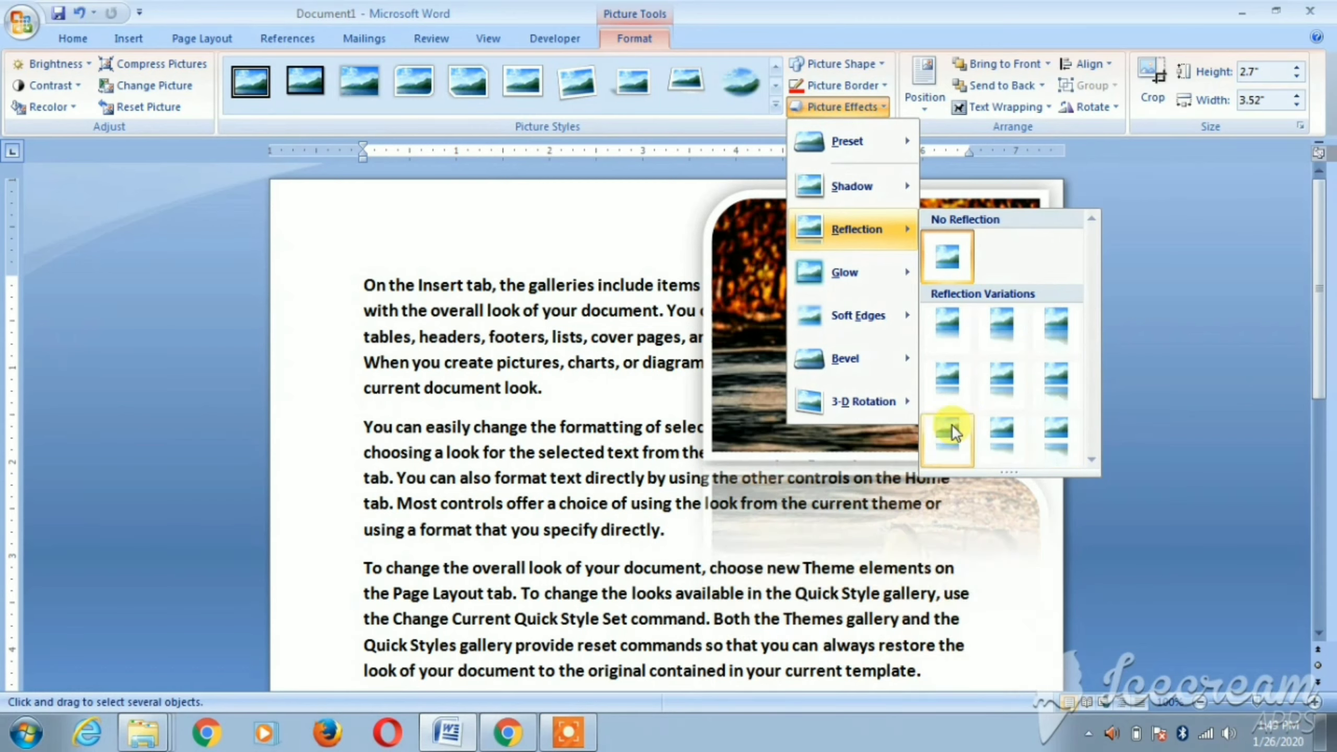
left_click(1002, 433)
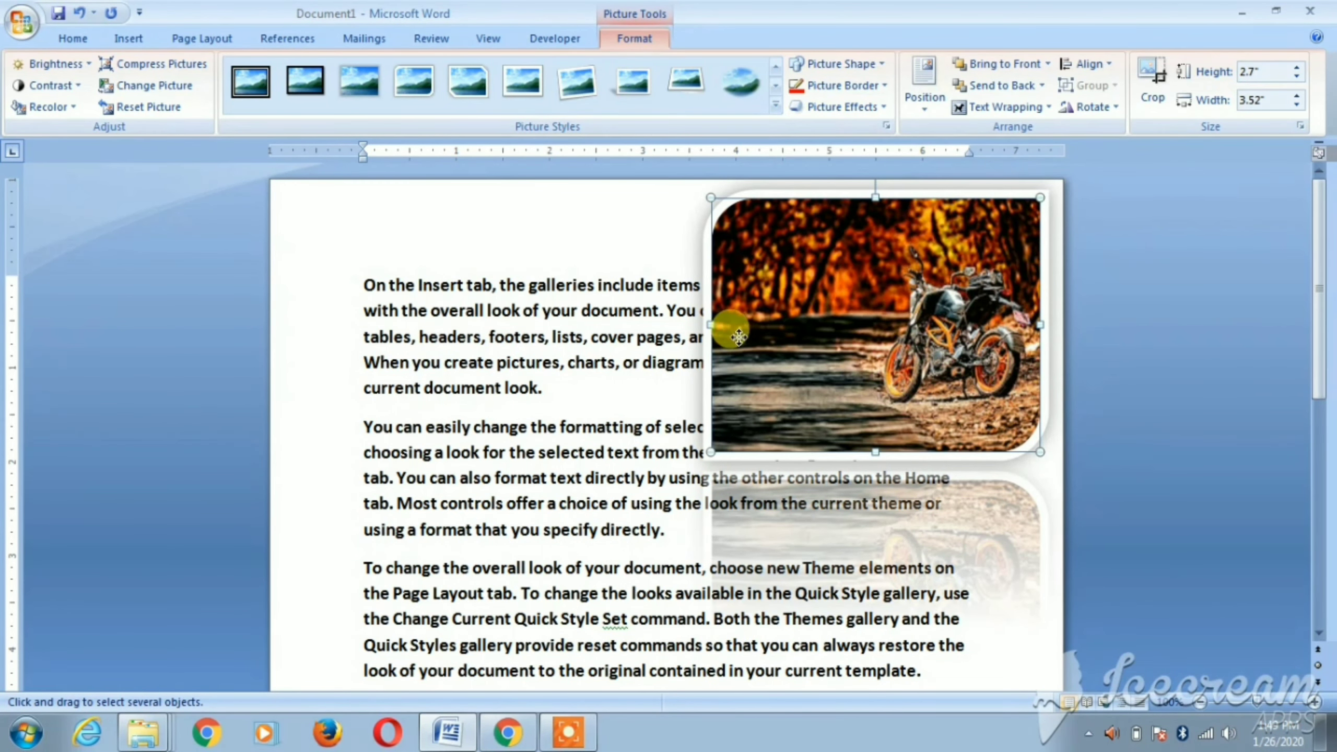
left_click_drag(739, 336, 645, 324)
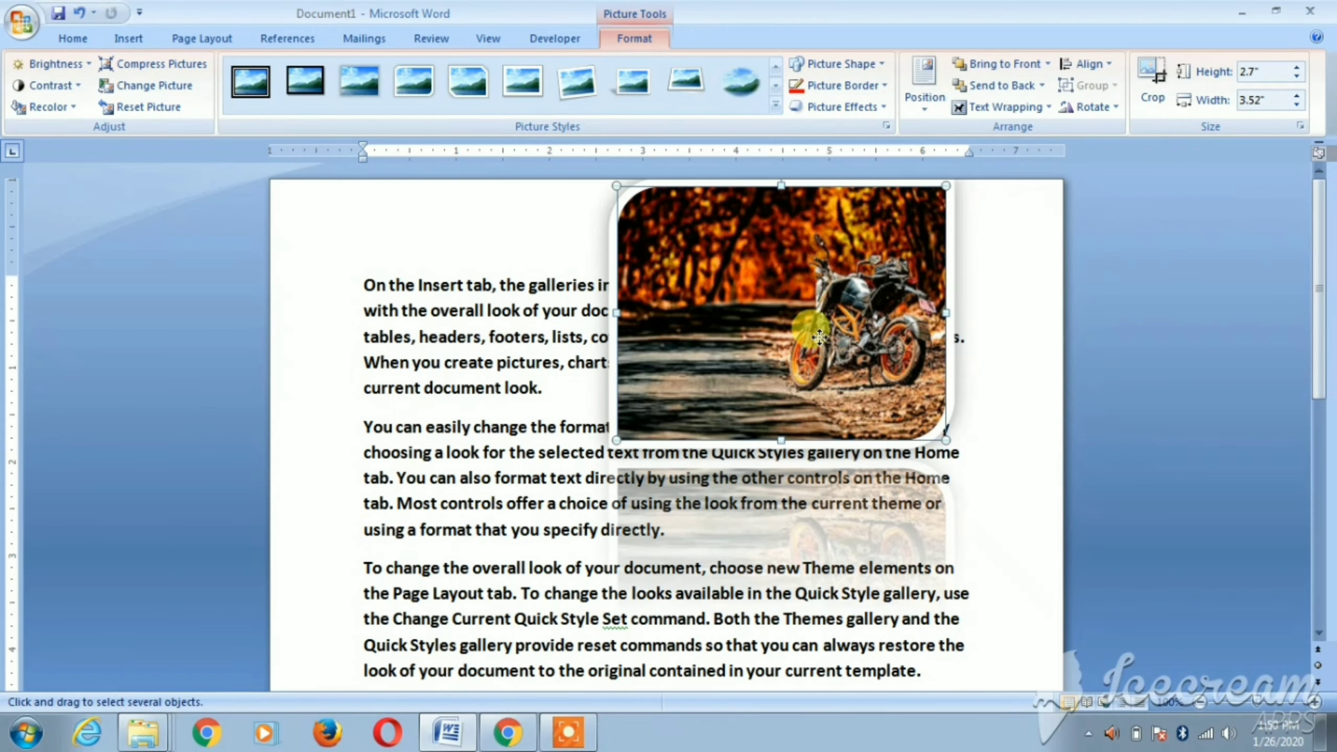
left_click_drag(643, 270, 841, 304)
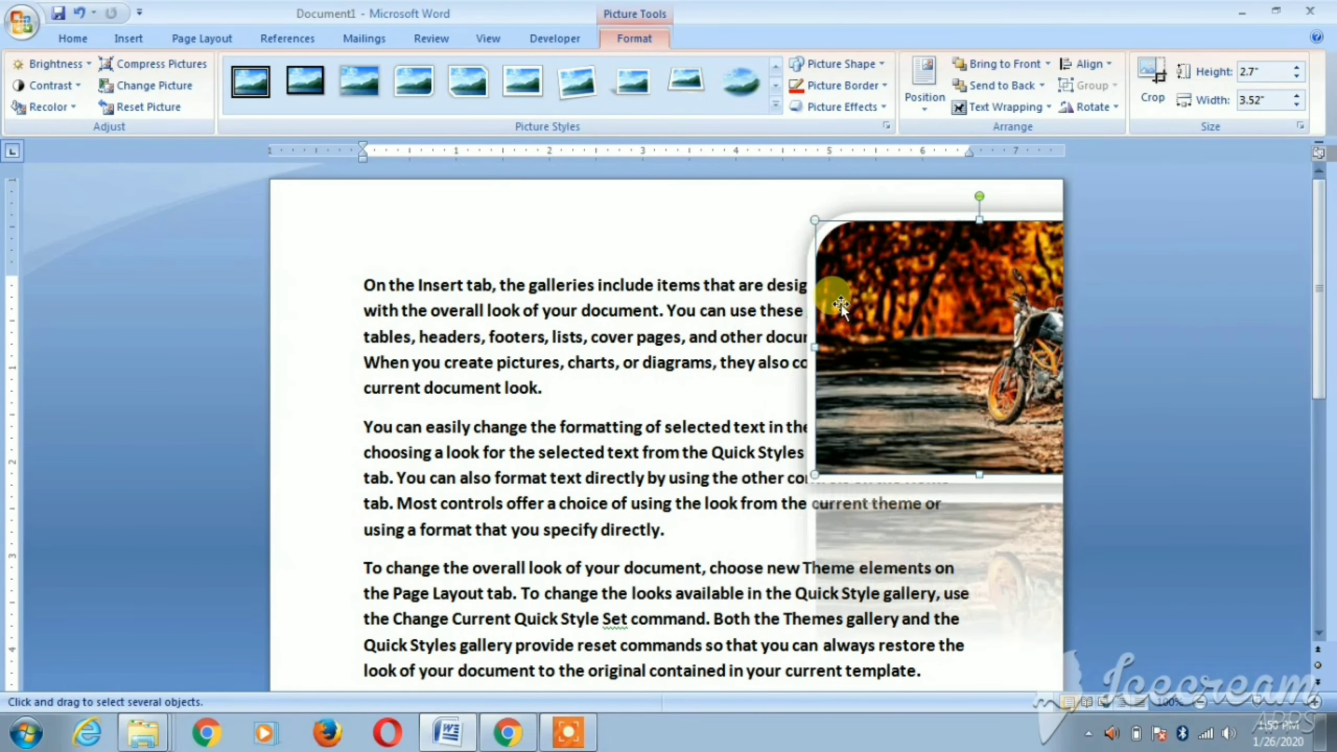
left_click_drag(695, 278, 705, 287)
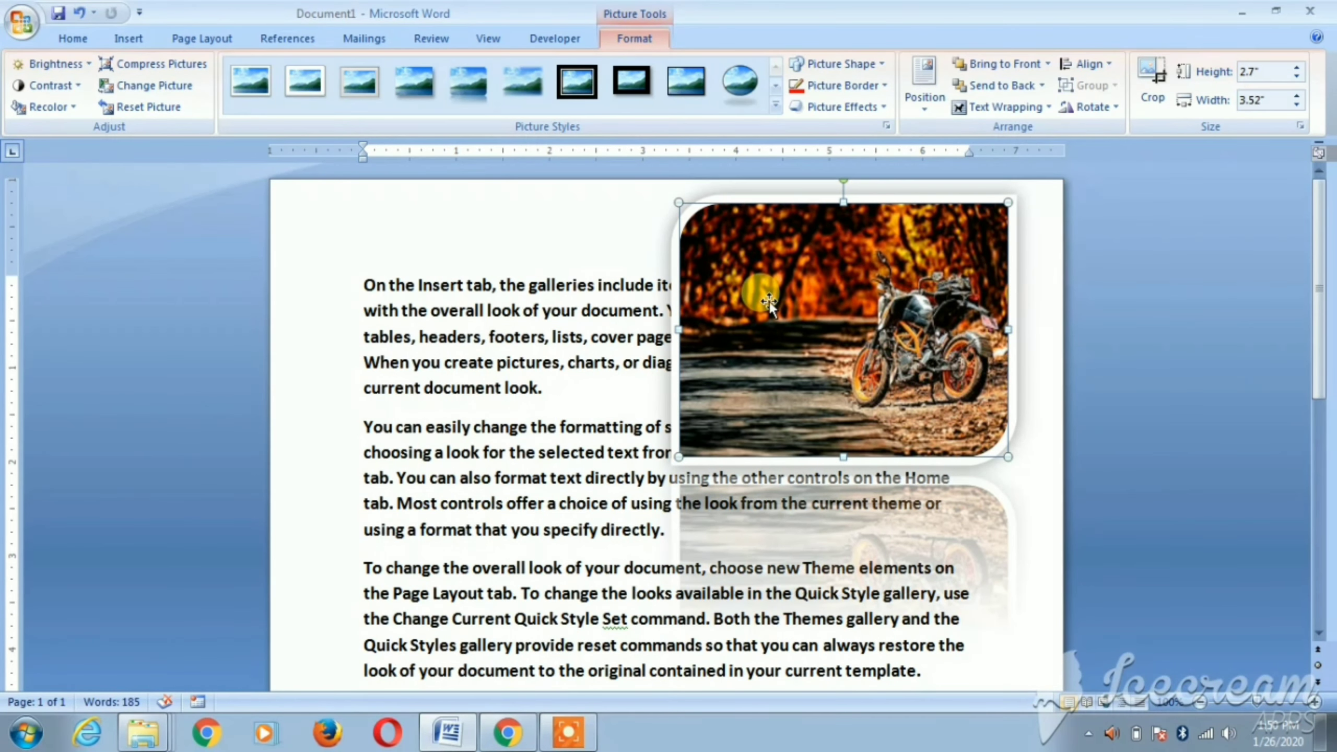
Save the selected motorcycle picture to the Watermark gallery under the name 'vhgj'
left_click(200, 39)
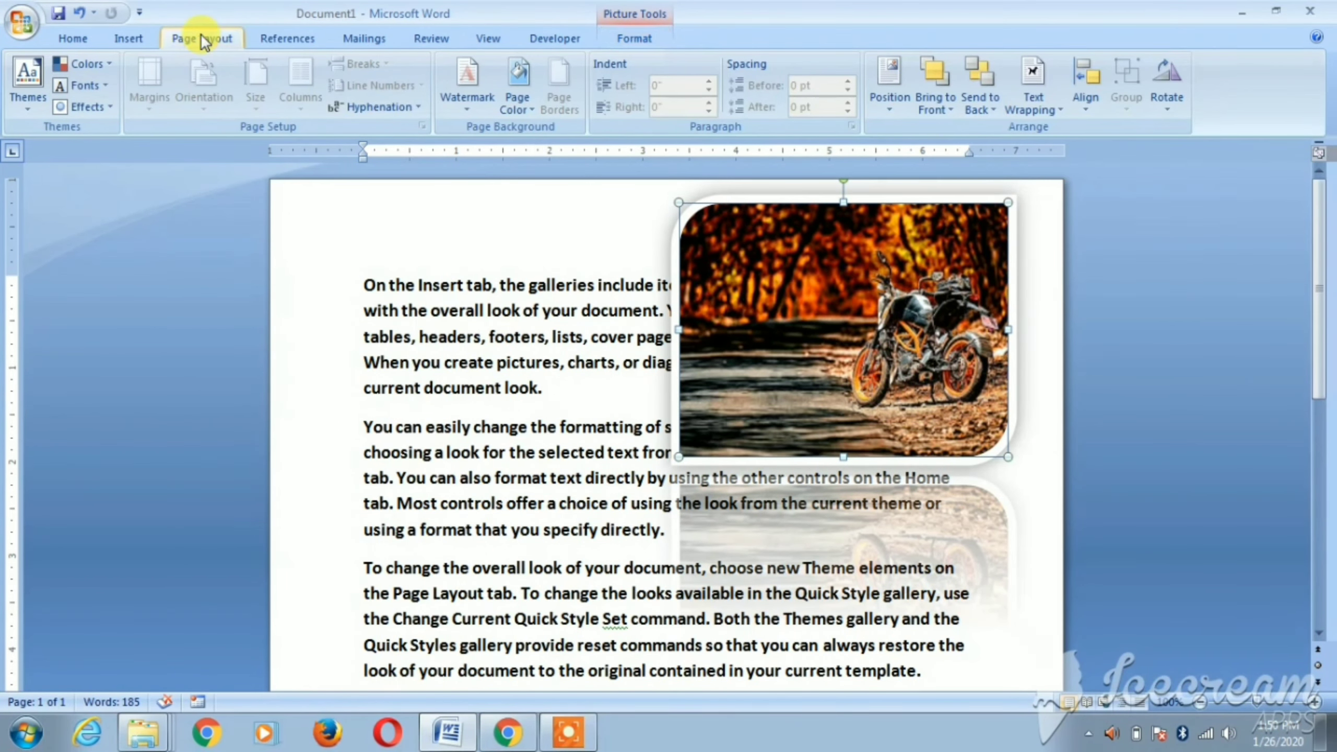
left_click(462, 104)
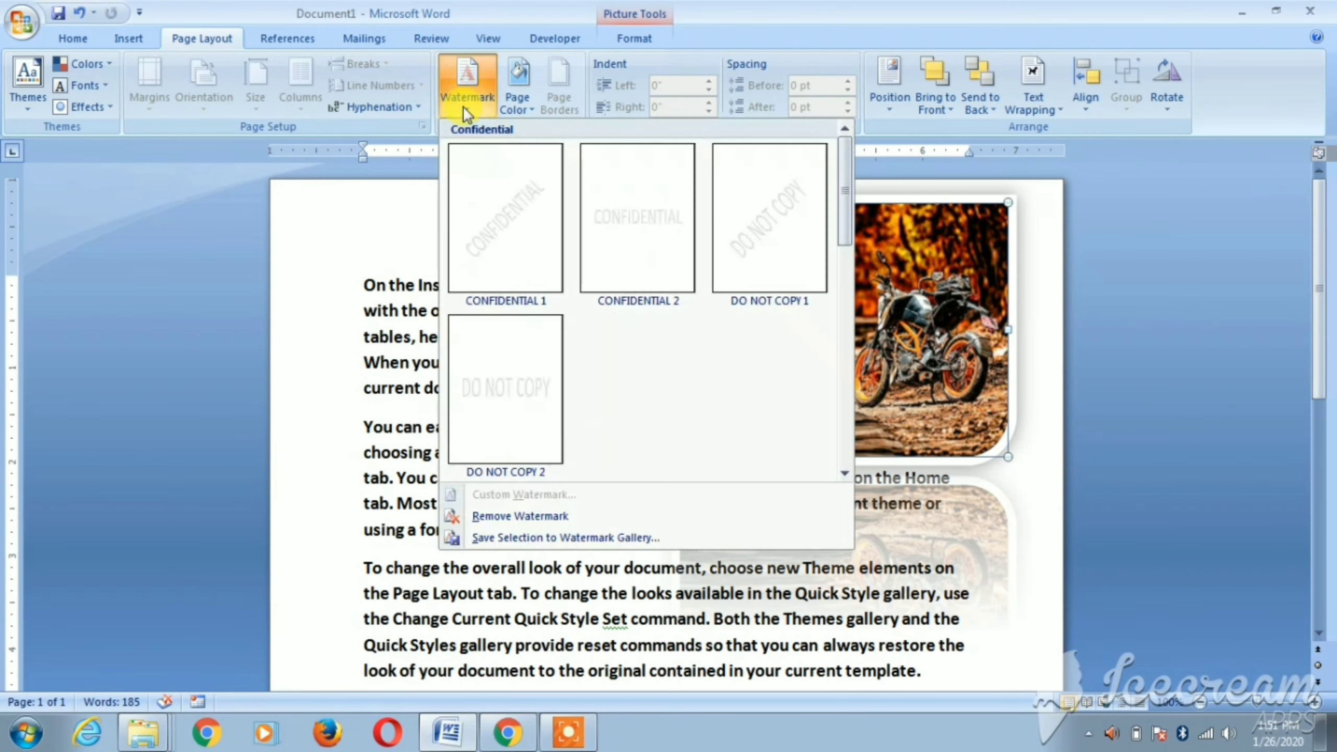
left_click(517, 538)
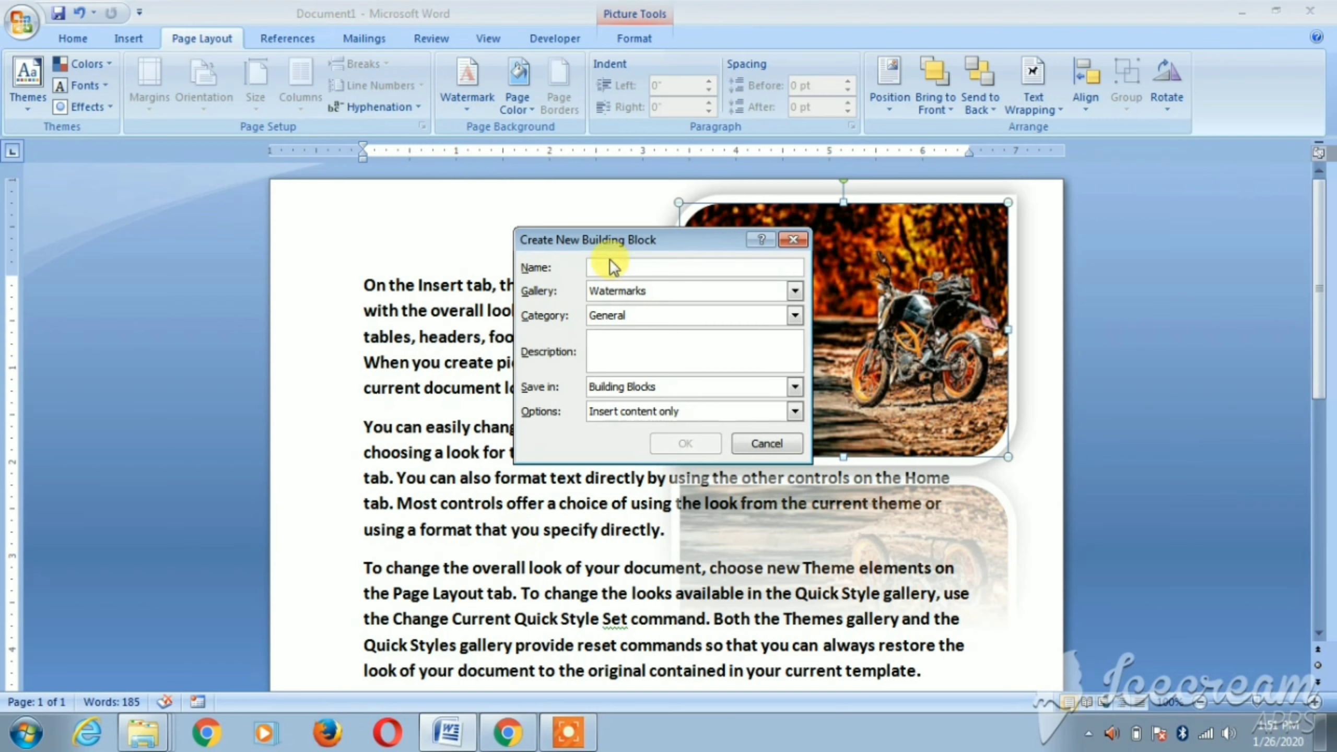
type("v")
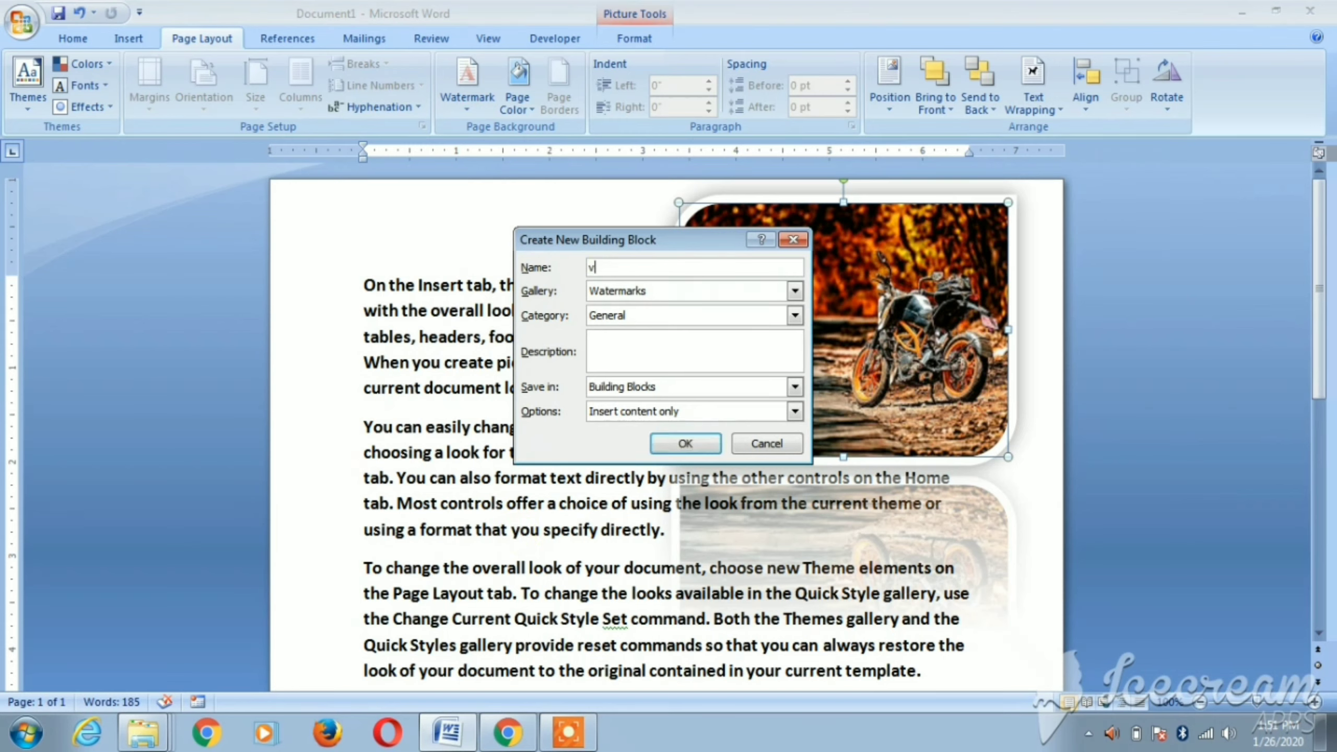
type("hgj")
left_click(670, 436)
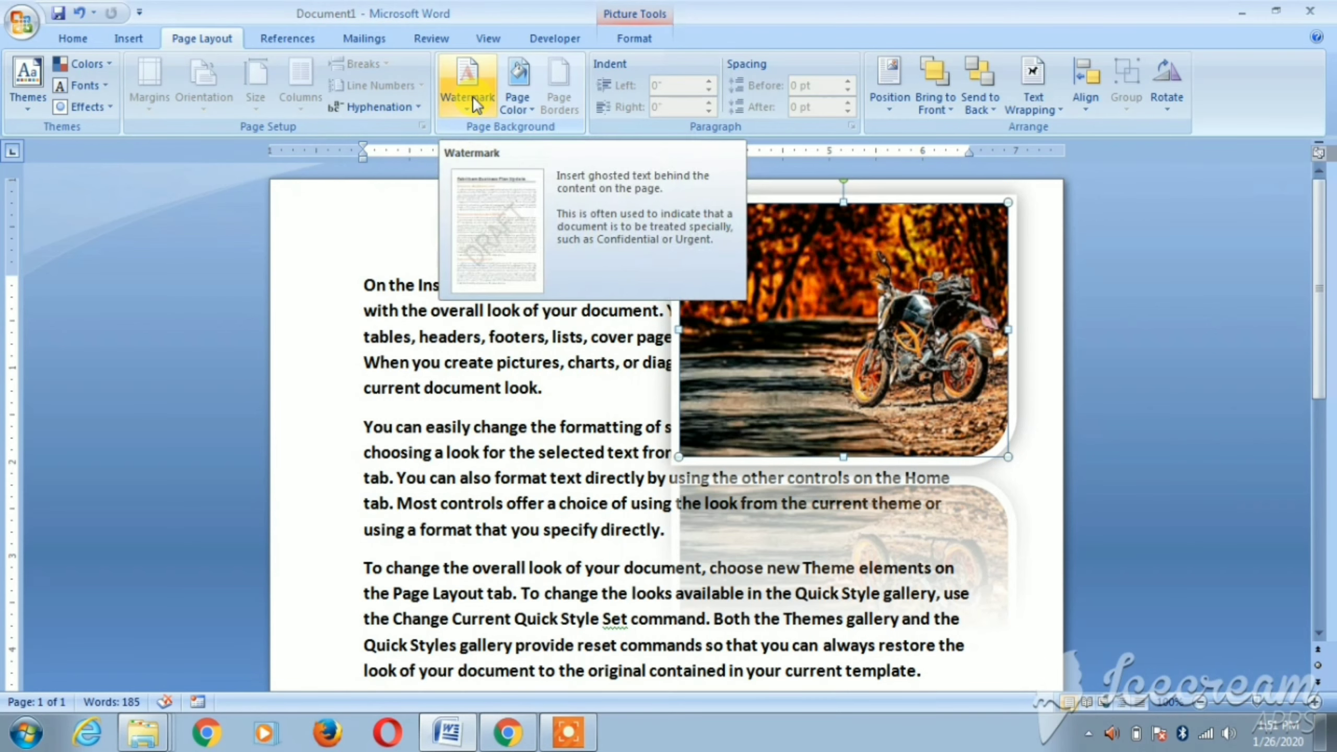
Apply the saved 'vhgj' watermark from the General section, then delete the original motorcycle photo
left_click(472, 97)
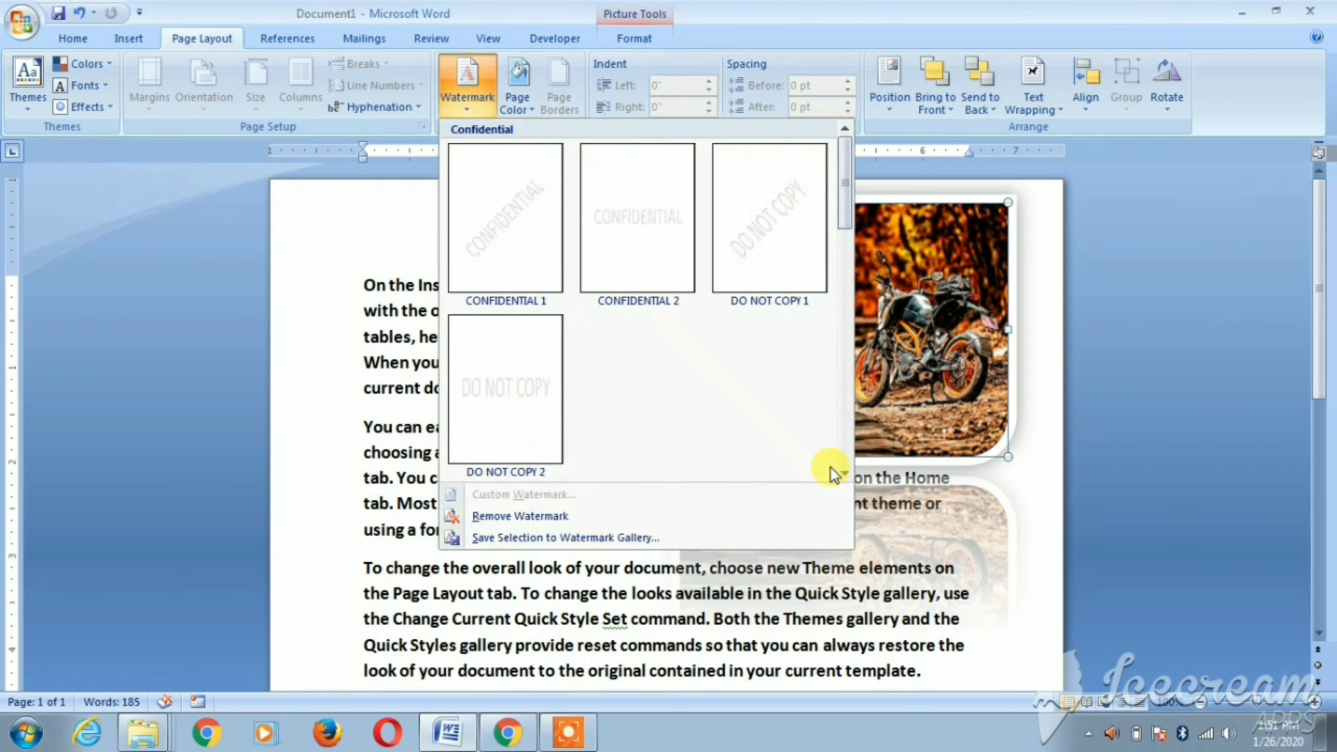
left_click(848, 473)
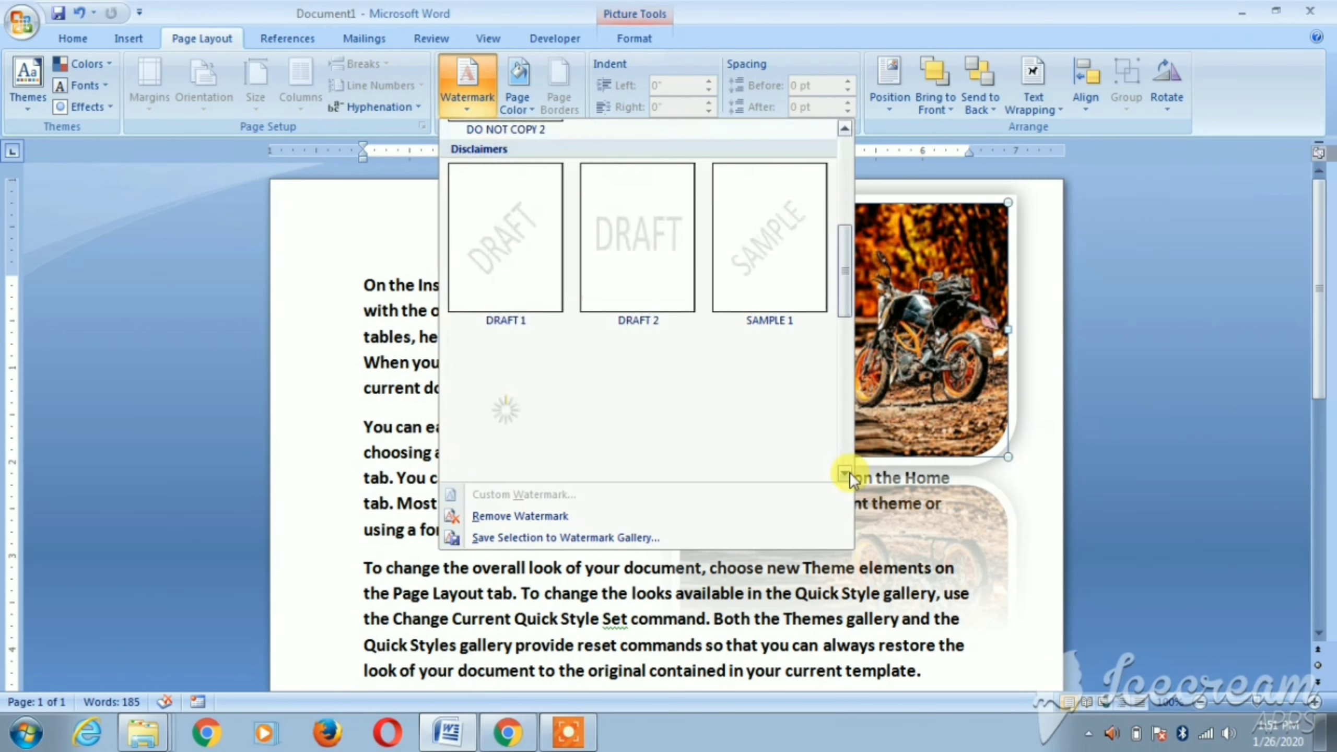
mouse_move(845, 376)
left_mouse_down()
mouse_move(841, 173)
mouse_move(844, 364)
left_mouse_up()
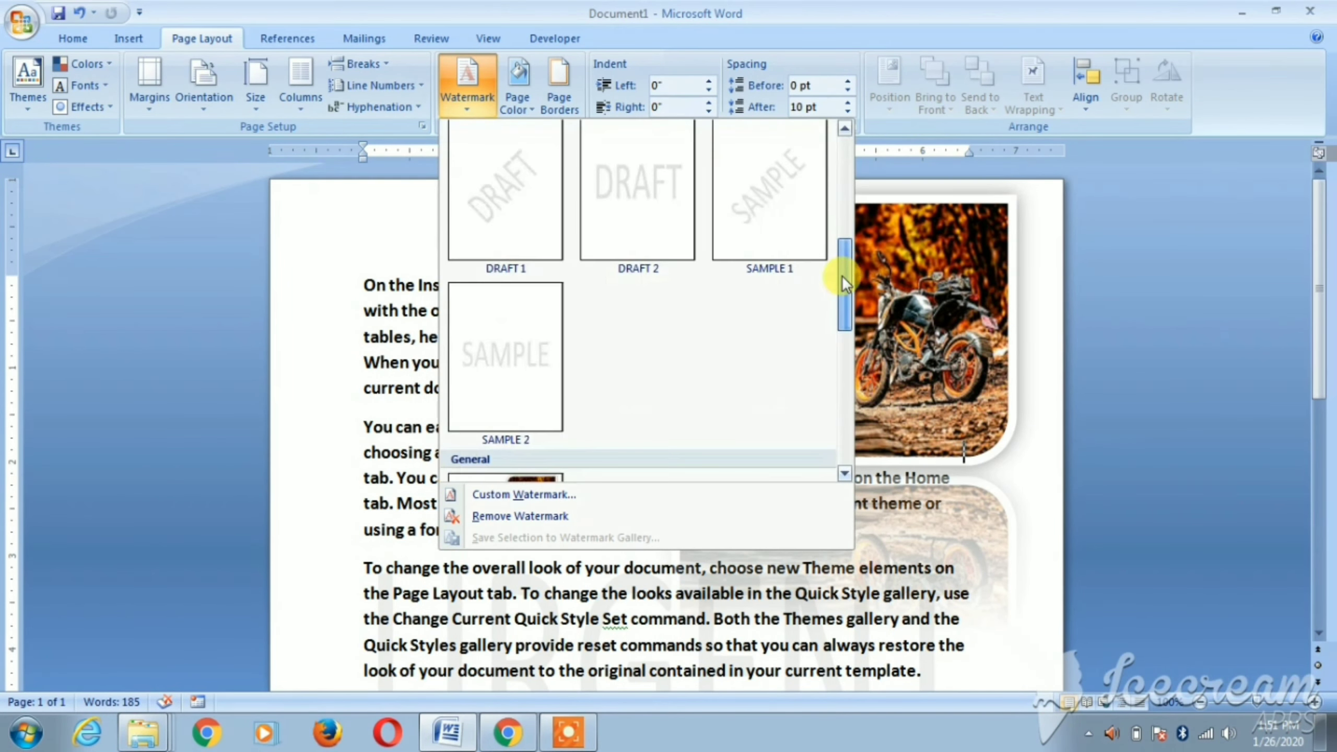
left_click(693, 281)
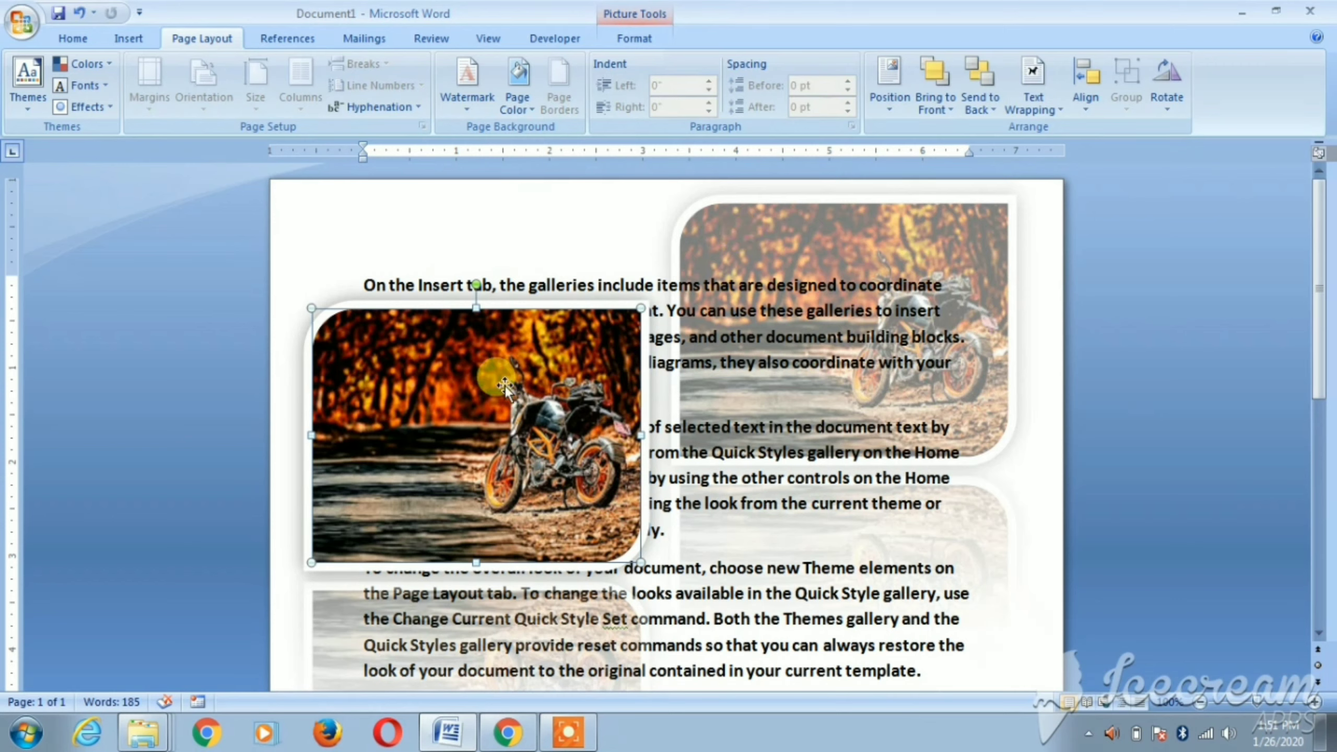
key("Delete")
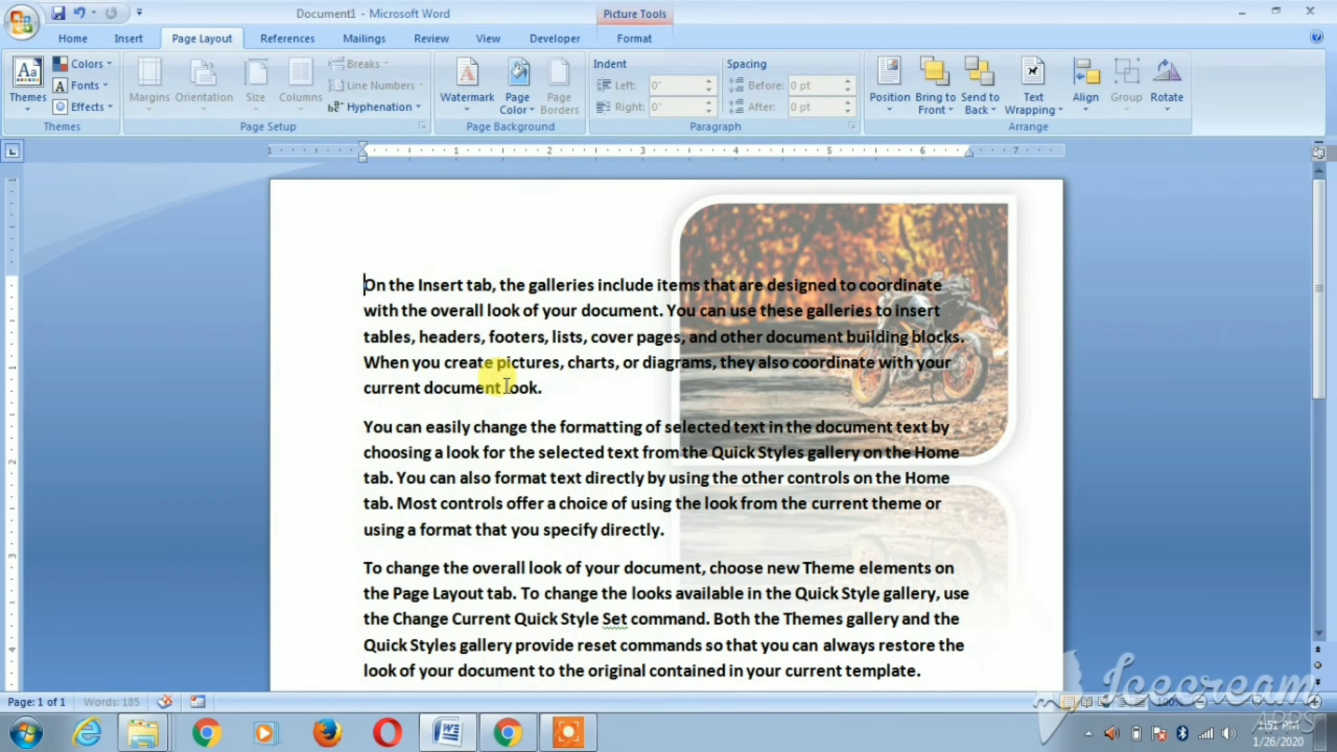